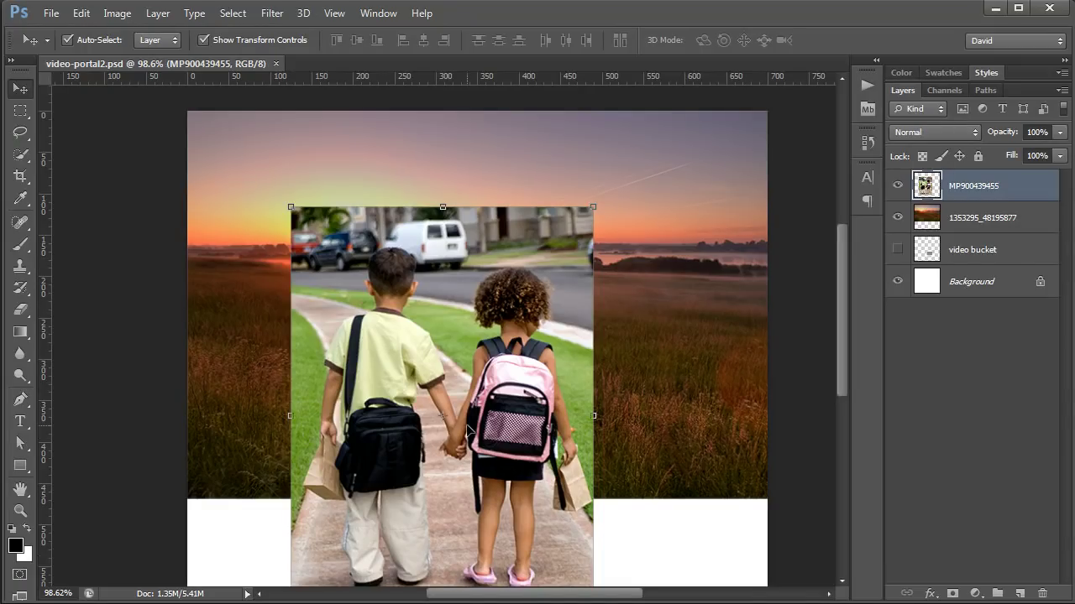
- Move the photo of the two children to the left side of the canvas, over the sunset image
left_click_drag(428, 374, 481, 373)
left_click_drag(577, 360, 398, 394)
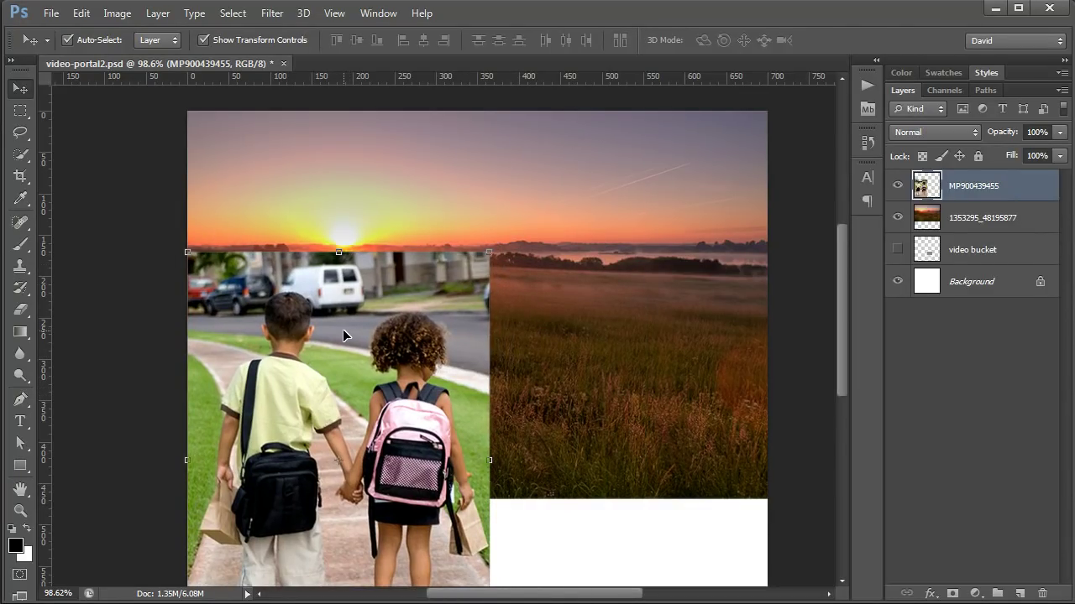
left_click_drag(404, 408, 389, 333)
key("ctrl+space")
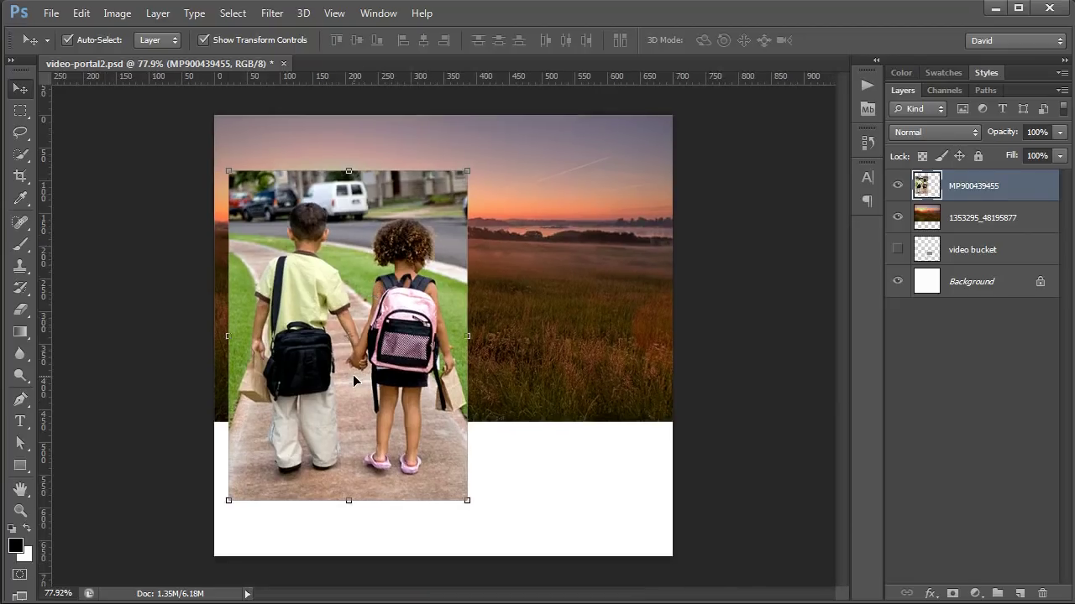
left_click_drag(324, 367, 324, 382)
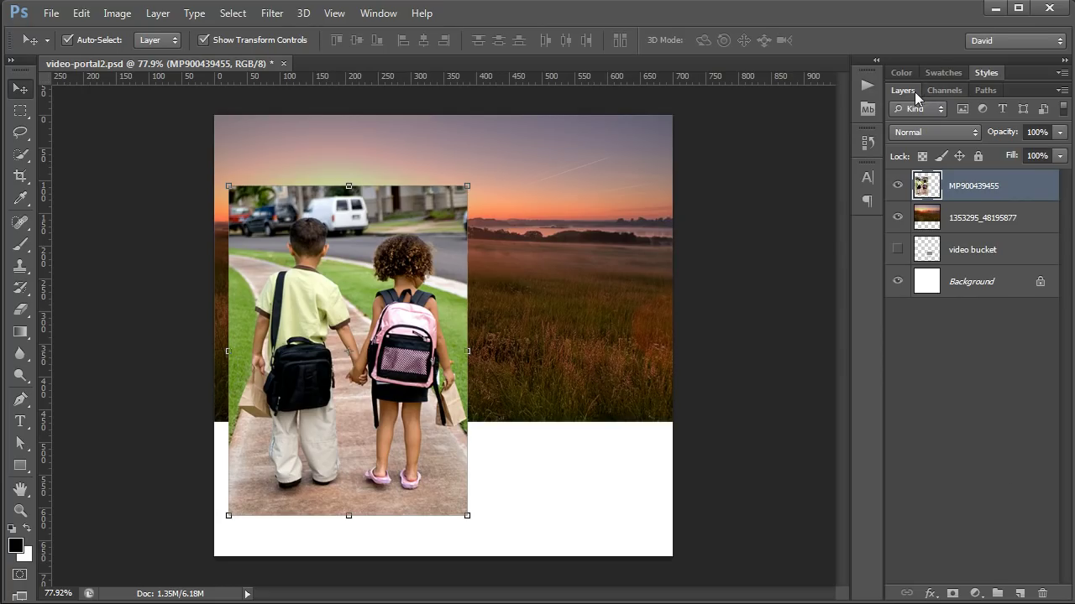
- Add a layer mask to the children's photo and brush in black over its upper-left area to hide it
left_click(953, 593)
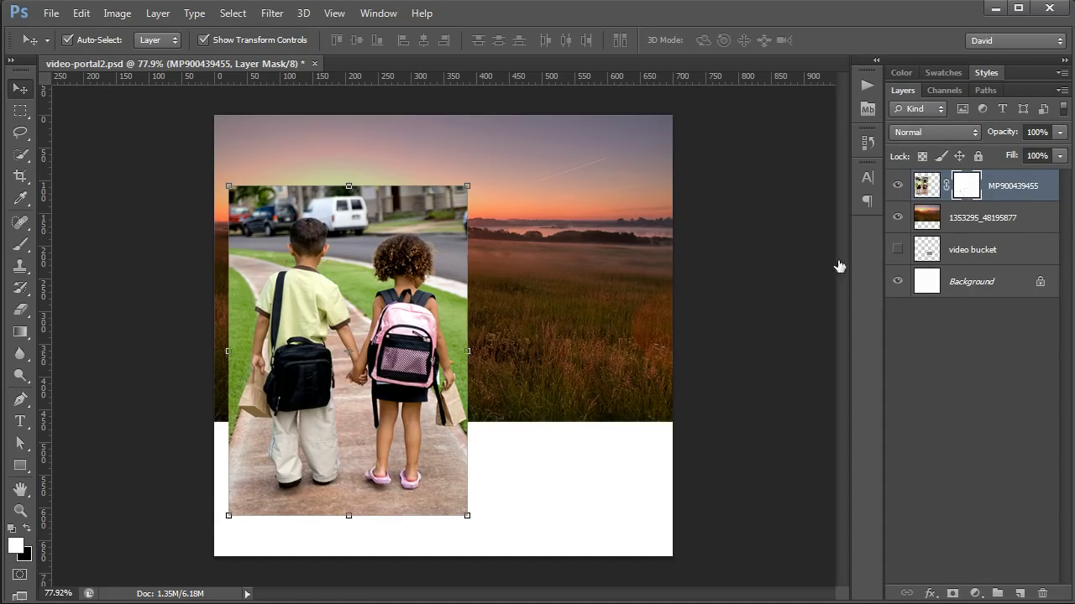
left_click(22, 250)
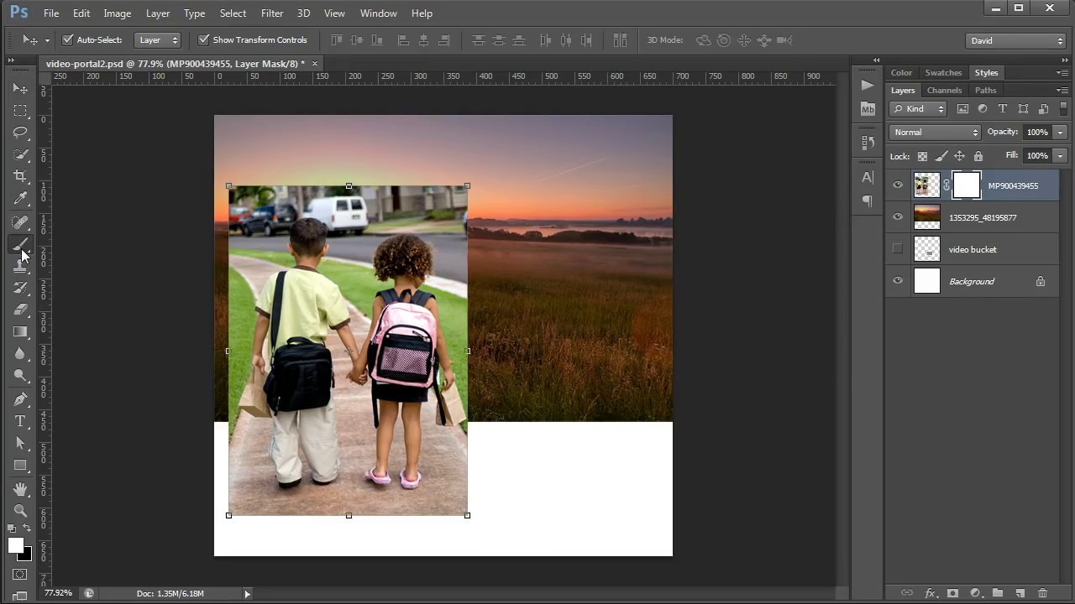
left_click(89, 243)
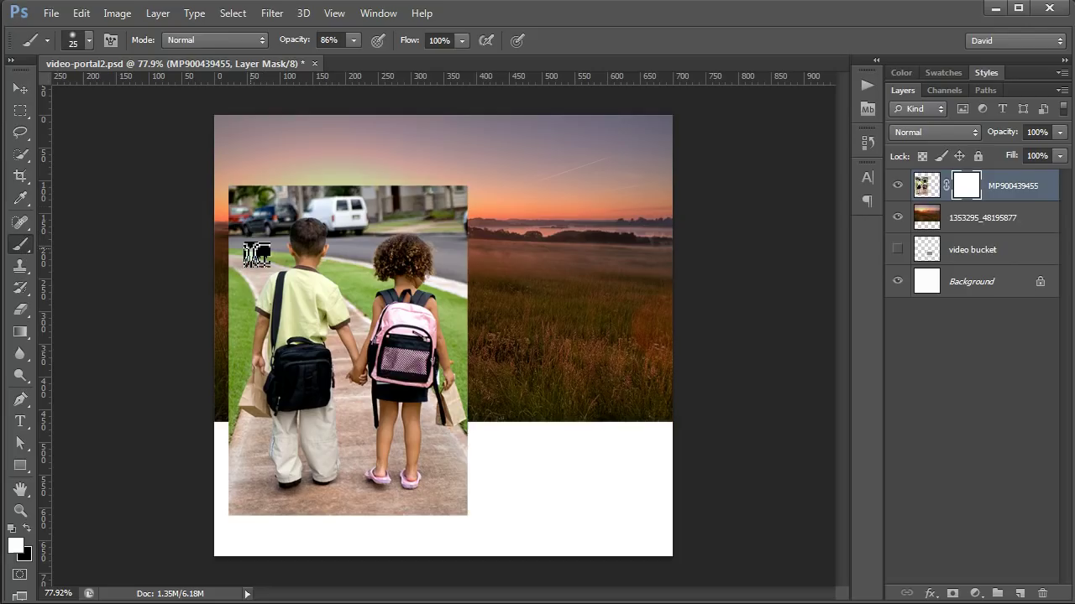
left_click(26, 529)
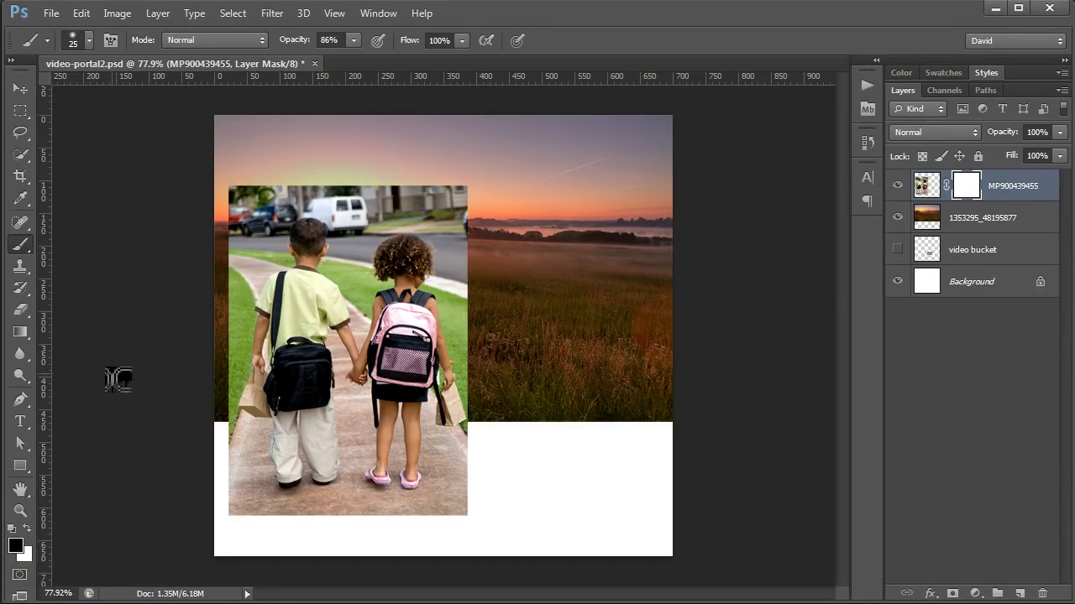
mouse_move(269, 168)
left_mouse_down()
mouse_move(274, 161)
mouse_move(234, 199)
left_mouse_up()
mouse_move(235, 247)
left_mouse_down()
mouse_move(243, 269)
mouse_move(265, 243)
mouse_move(239, 293)
mouse_move(246, 286)
left_mouse_up()
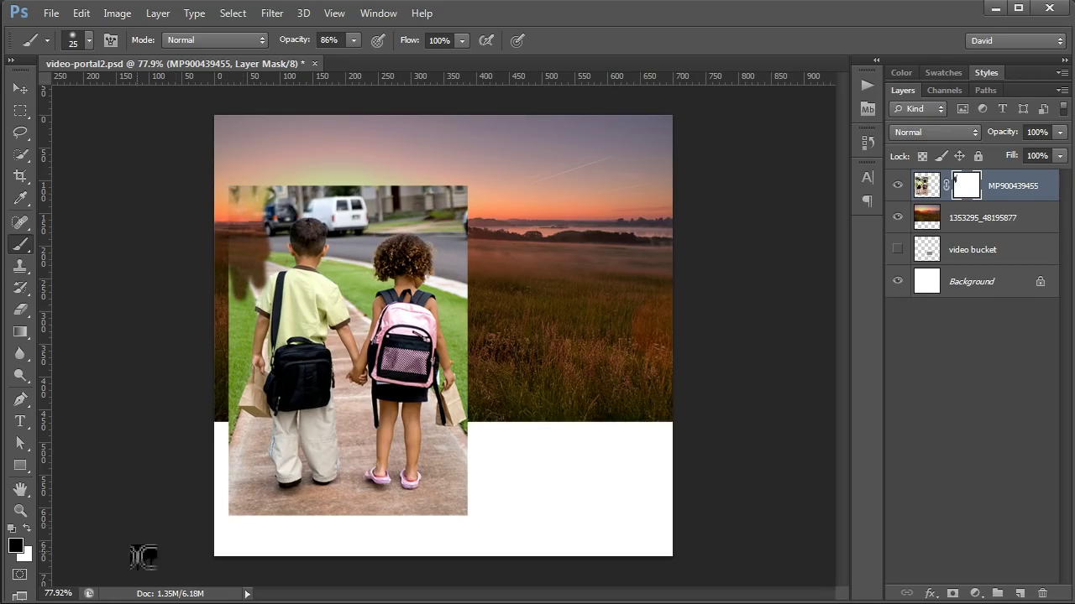
- Restore the hidden upper-left area in white on the mask, raising the brush opacity to 100%
left_click(27, 528)
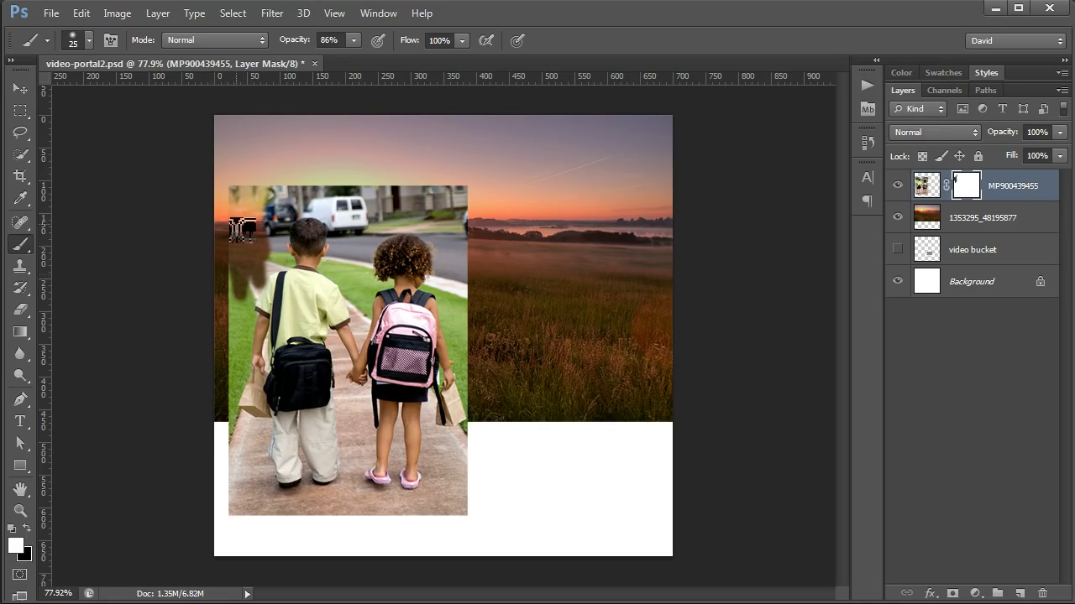
mouse_move(242, 228)
left_mouse_down()
mouse_move(254, 252)
mouse_move(242, 203)
mouse_move(245, 220)
left_mouse_up()
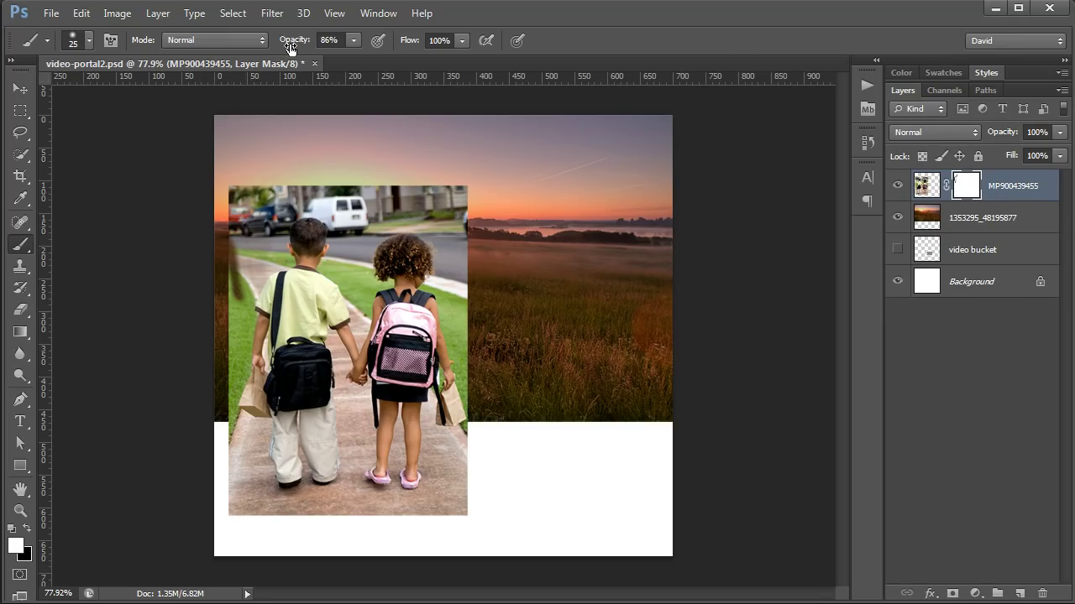
left_click_drag(286, 43, 290, 44)
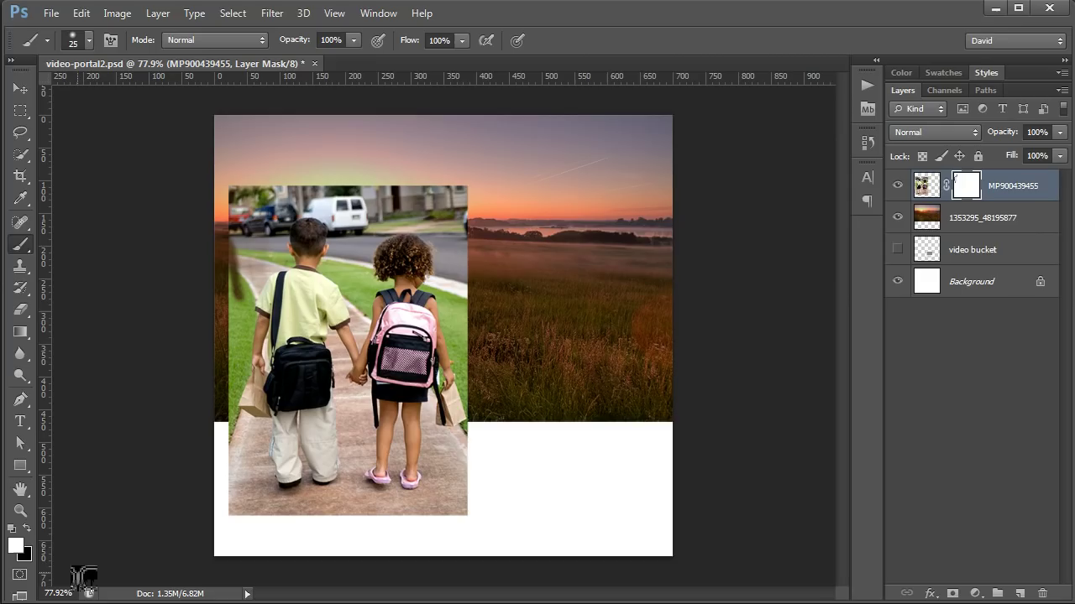
key("x")
key("x")
key("x")
key("x")
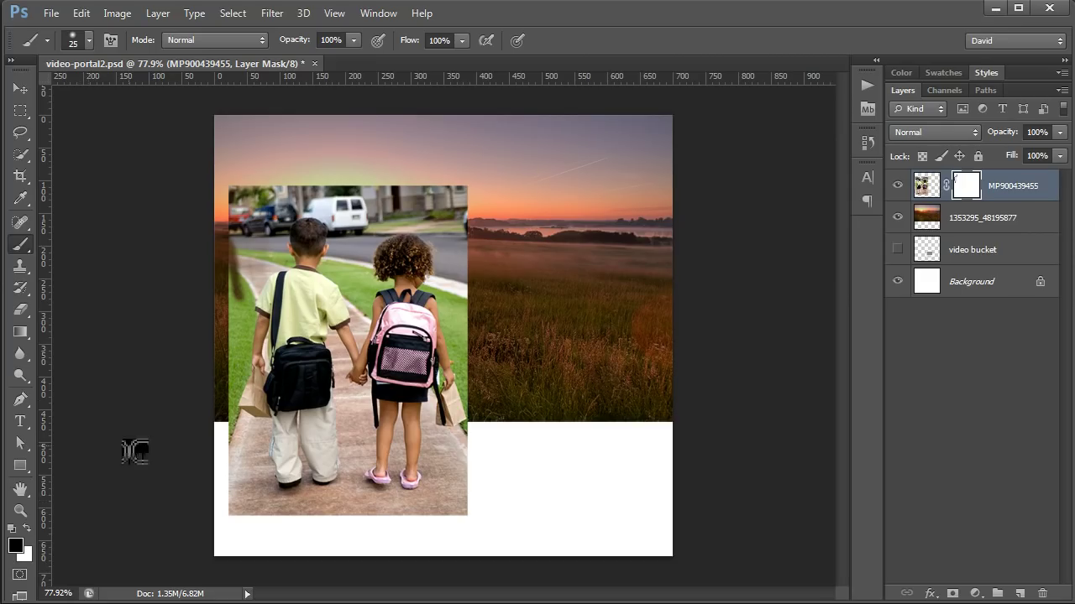
mouse_move(257, 251)
left_mouse_down()
mouse_move(242, 269)
mouse_move(243, 240)
mouse_move(264, 256)
mouse_move(260, 271)
mouse_move(246, 271)
left_mouse_up()
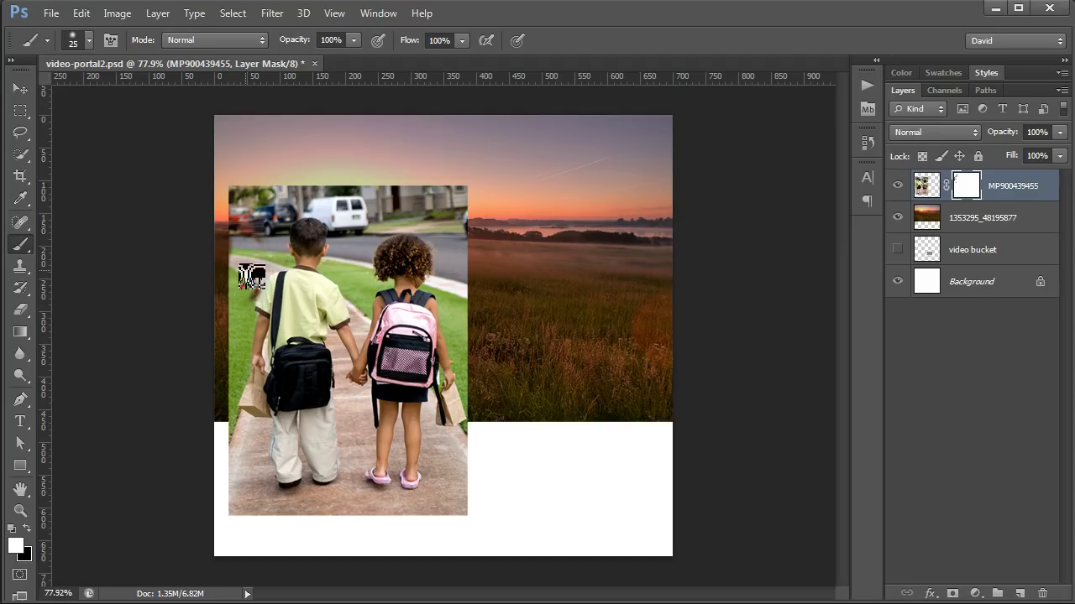
- Set the brush hardness to 0% and its size to 32 px
right_click(306, 212)
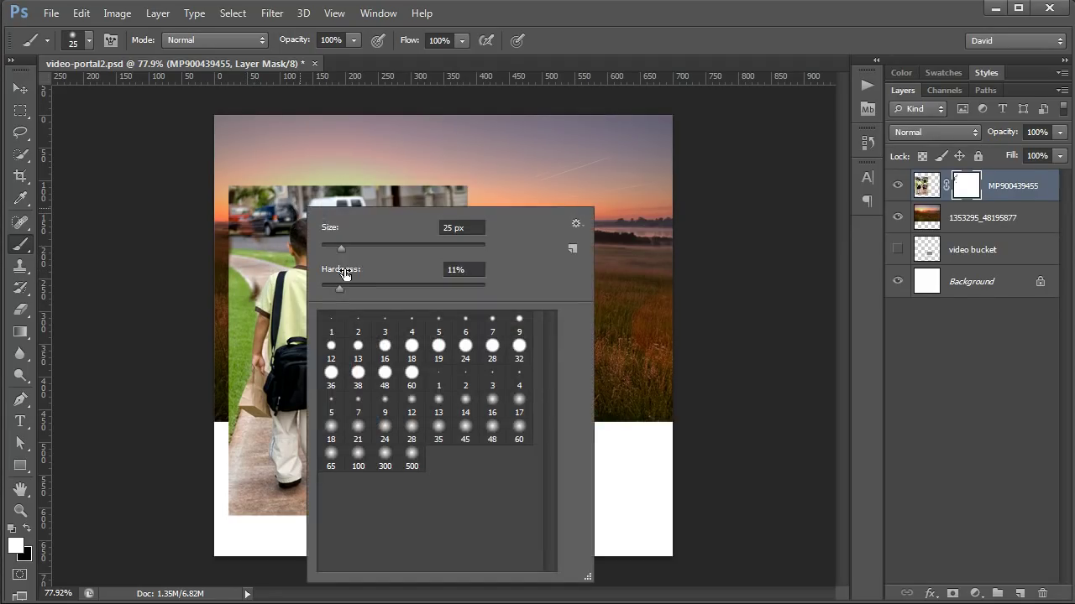
left_click_drag(341, 283, 337, 287)
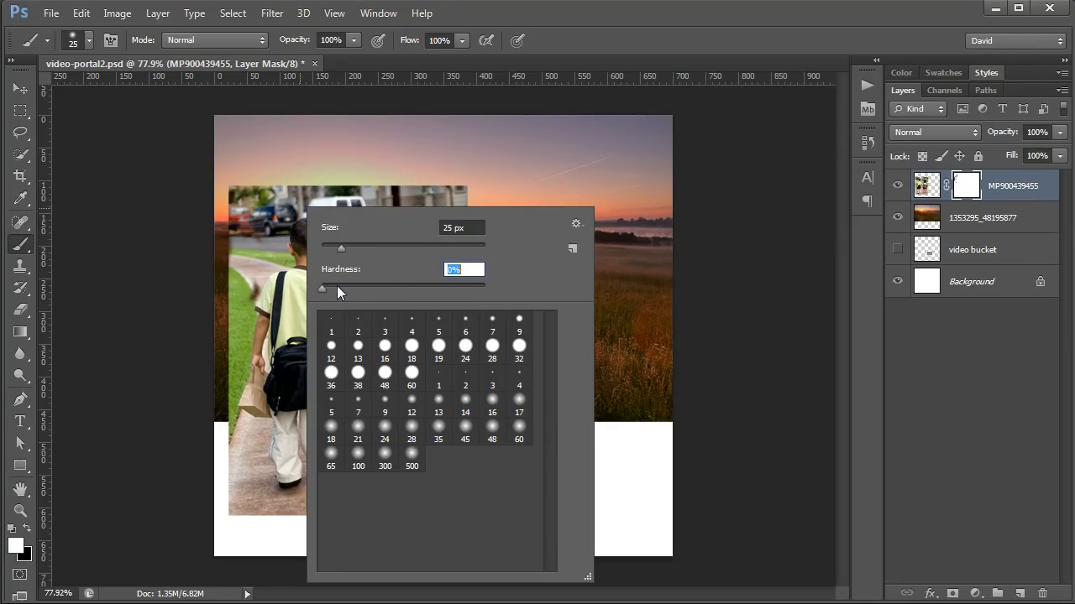
mouse_move(322, 288)
left_mouse_down()
mouse_move(484, 288)
mouse_move(460, 288)
left_mouse_up()
type("0")
key("Return")
left_click_drag(338, 251, 341, 257)
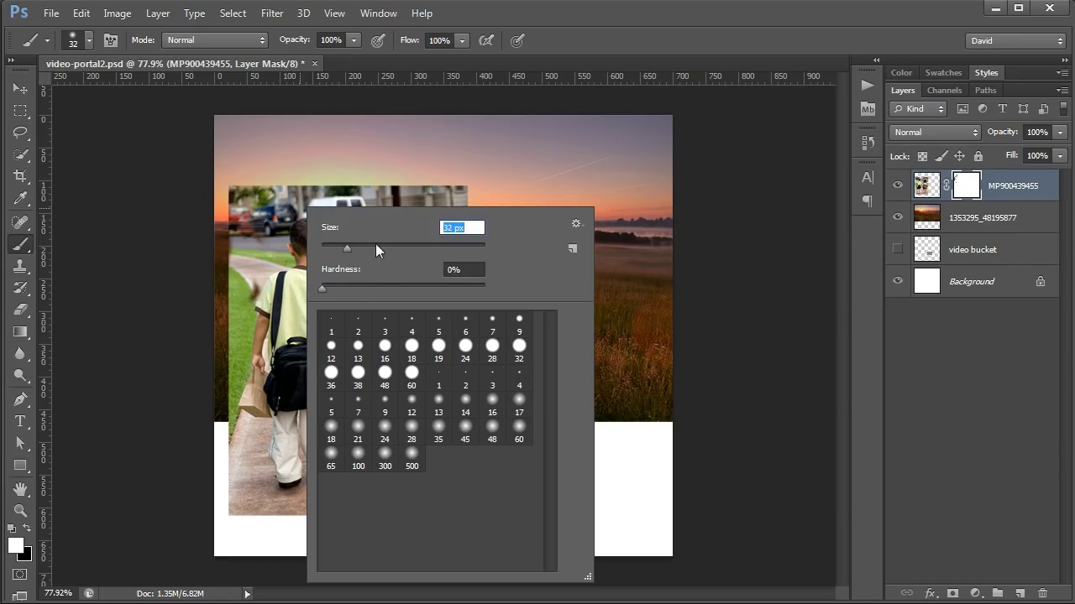
left_click(150, 195)
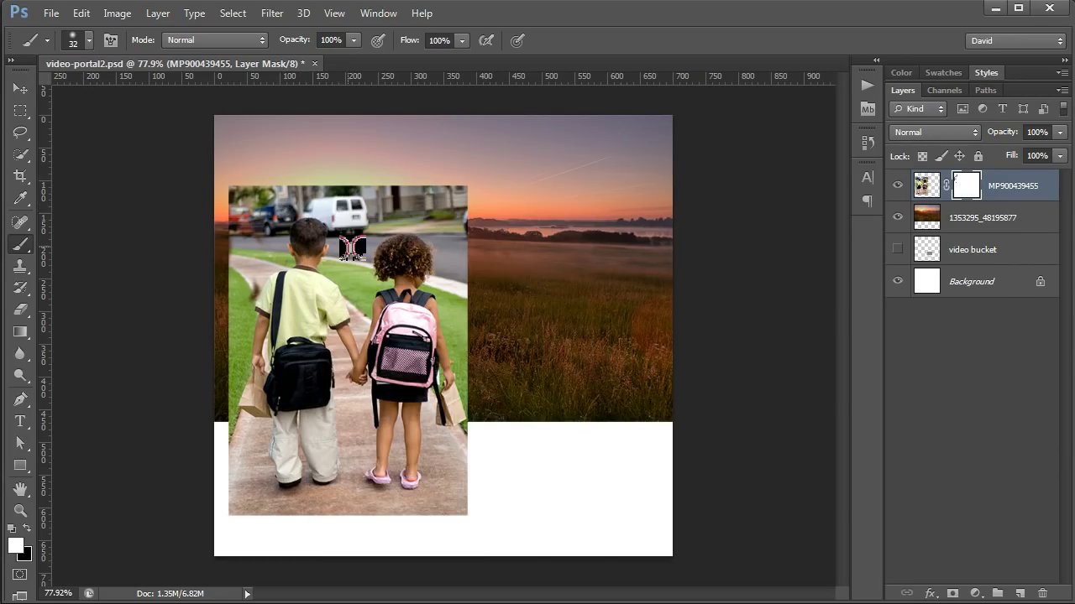
- Enlarge the brush to 100 px and mask out the background in black along the photo's upper, right and lower edges
key("bracketright")
key("bracketright")
key("bracketright")
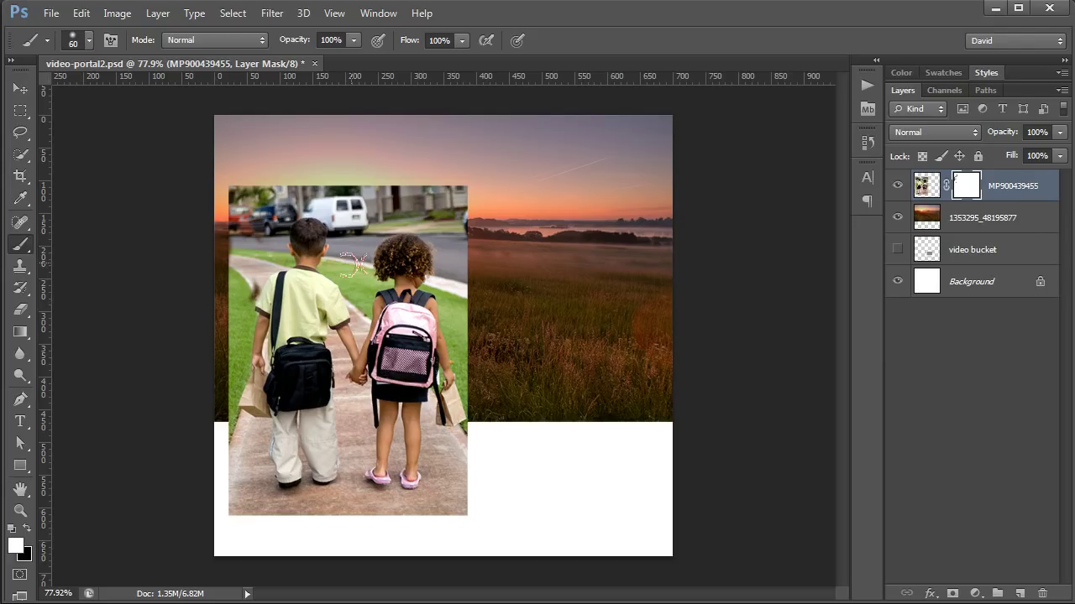
key("bracketright")
key("bracketright")
key("x")
mouse_move(491, 190)
left_mouse_down()
mouse_move(429, 165)
mouse_move(269, 187)
mouse_move(360, 192)
mouse_move(367, 177)
mouse_move(445, 222)
mouse_move(453, 361)
mouse_move(456, 249)
left_mouse_up()
mouse_move(461, 483)
left_mouse_down()
mouse_move(454, 503)
mouse_move(248, 504)
mouse_move(244, 470)
mouse_move(265, 491)
left_mouse_up()
mouse_move(455, 481)
left_mouse_down()
mouse_move(480, 455)
mouse_move(460, 267)
mouse_move(458, 298)
mouse_move(477, 334)
mouse_move(396, 223)
mouse_move(433, 260)
mouse_move(394, 277)
mouse_move(415, 247)
mouse_move(395, 252)
left_mouse_up()
key("x")
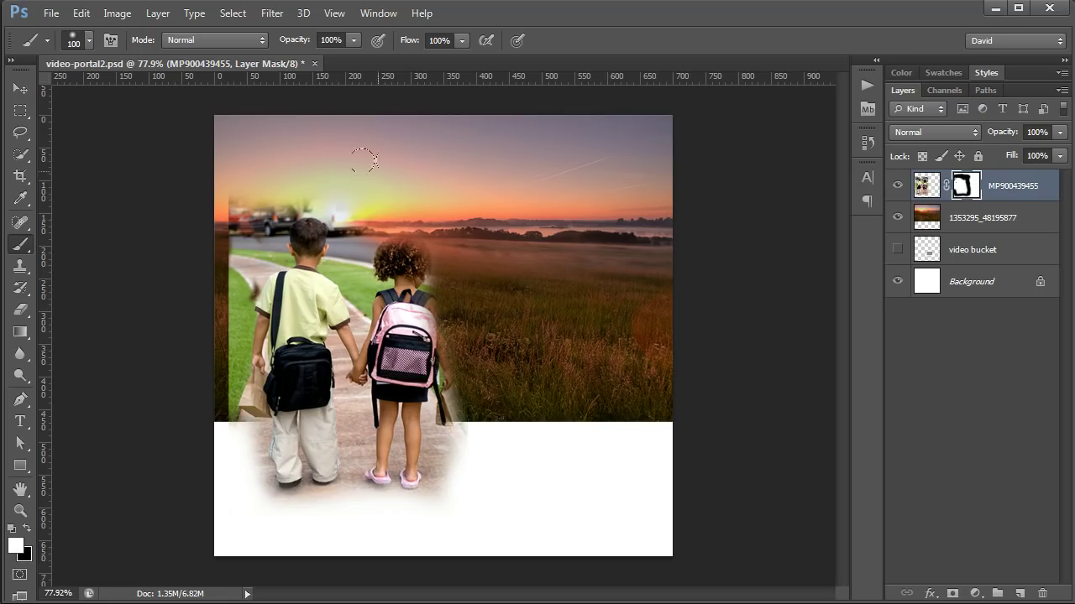
- Mask out the remaining street and lawn around the children in black, and brush the boy's head back in white
key("x")
mouse_move(341, 184)
left_mouse_down()
mouse_move(270, 193)
mouse_move(240, 237)
mouse_move(248, 248)
mouse_move(237, 377)
mouse_move(250, 373)
mouse_move(269, 240)
mouse_move(289, 220)
mouse_move(344, 250)
mouse_move(344, 281)
mouse_move(351, 255)
left_mouse_up()
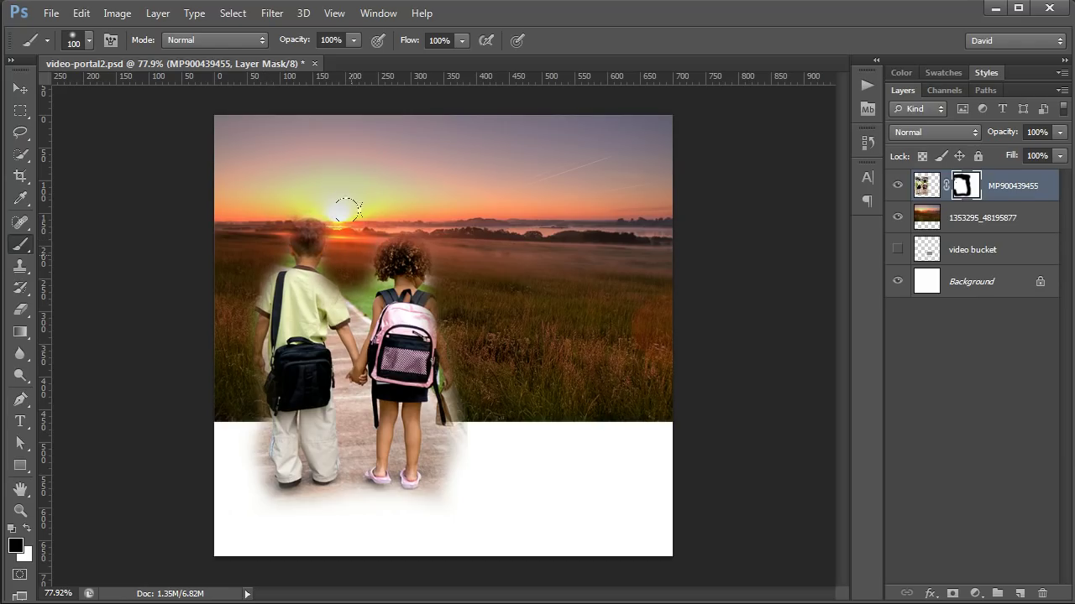
mouse_move(445, 270)
left_mouse_down()
mouse_move(669, 383)
mouse_move(568, 422)
mouse_move(450, 371)
mouse_move(465, 449)
left_mouse_up()
left_click(305, 233)
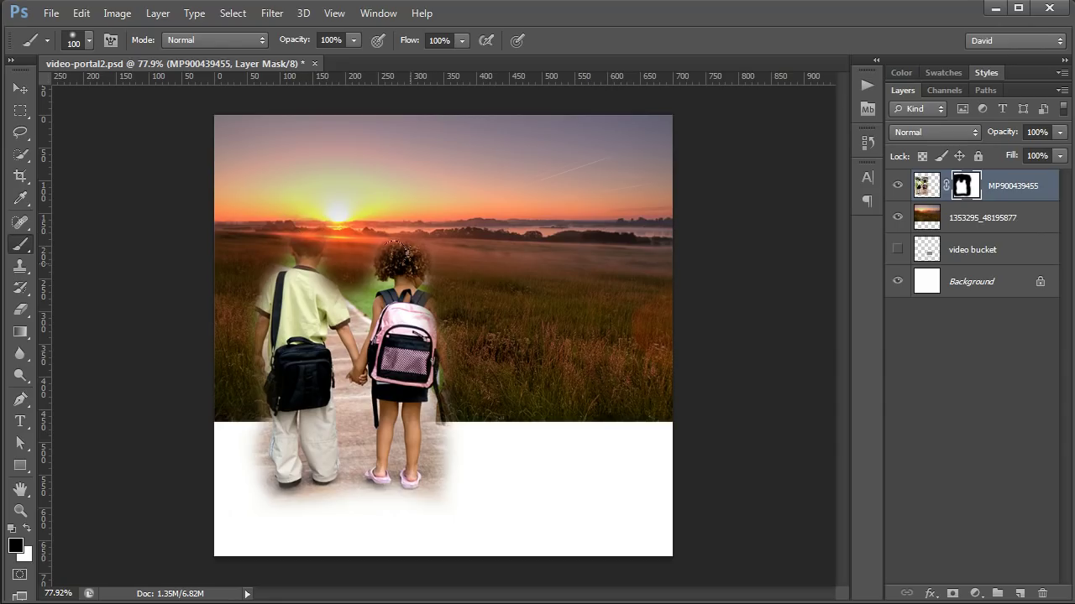
key("x")
left_click_drag(293, 242, 309, 252)
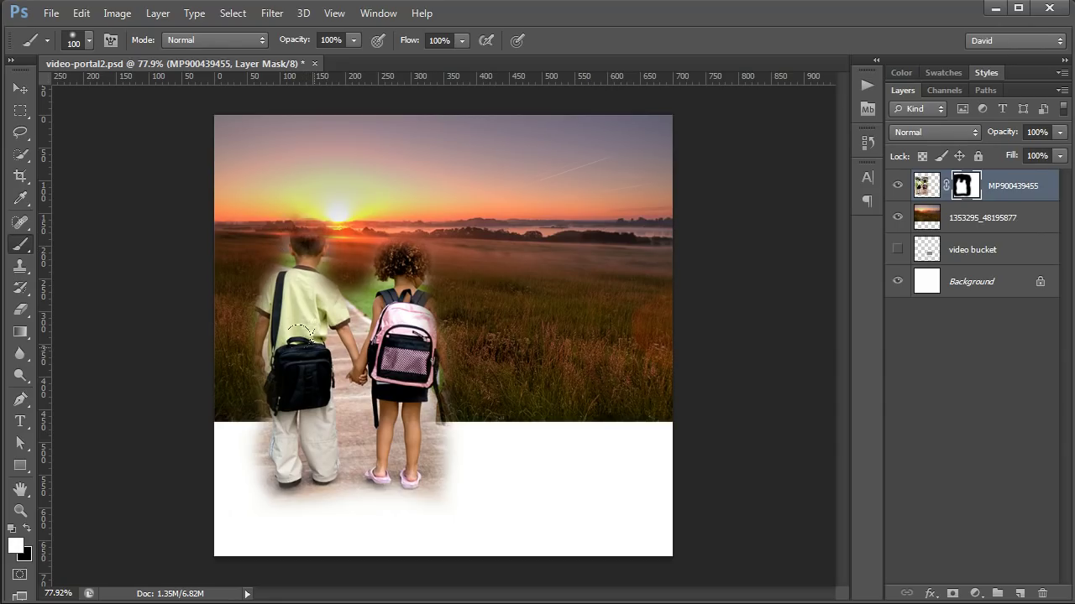
- Reduce the brush to 40 px and mask out the lawn between the children and around the boy's head and arms
left_click_drag(293, 289, 347, 360)
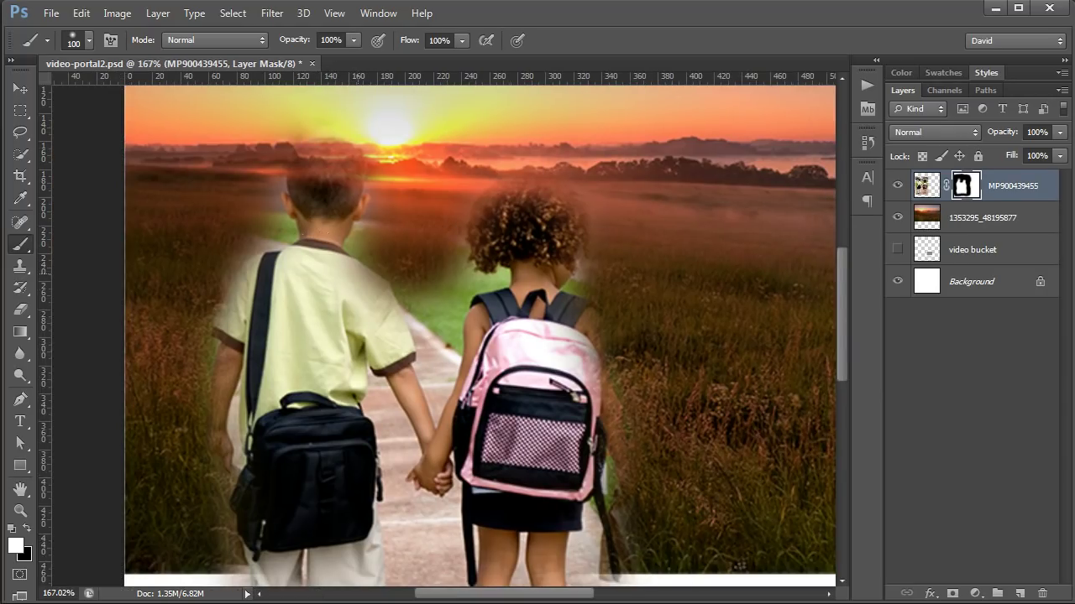
key("bracketleft")
key("bracketleft")
key("bracketleft")
mouse_move(396, 245)
left_mouse_down()
mouse_move(440, 277)
mouse_move(429, 250)
mouse_move(424, 282)
mouse_move(420, 235)
mouse_move(430, 236)
left_mouse_up()
key("x")
mouse_move(439, 381)
left_mouse_down()
mouse_move(459, 282)
mouse_move(482, 275)
mouse_move(357, 243)
mouse_move(388, 202)
left_mouse_up()
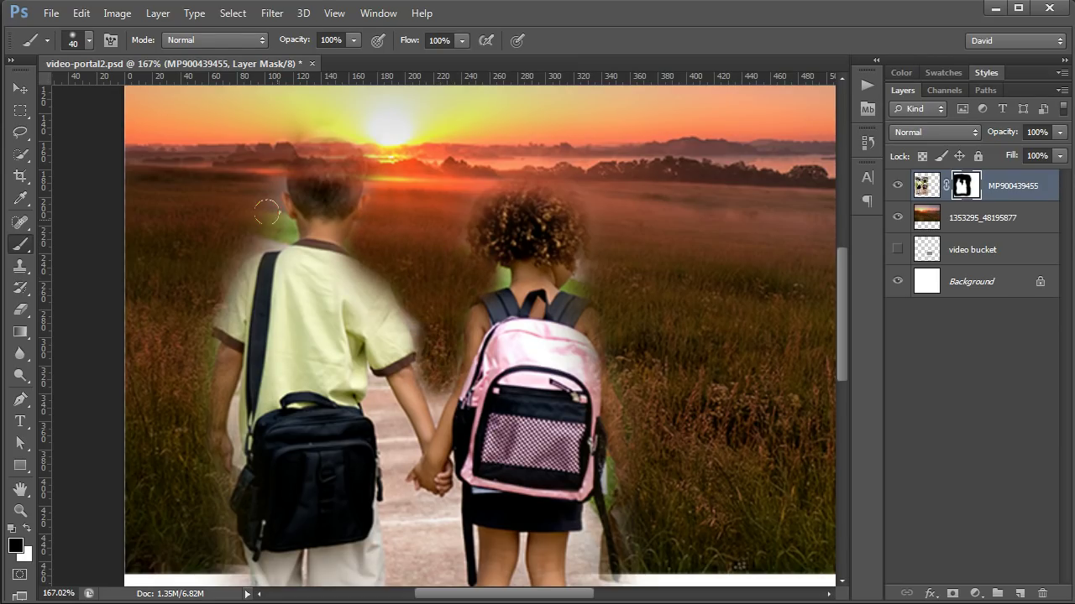
left_click_drag(266, 212, 266, 213)
left_click_drag(206, 350, 205, 403)
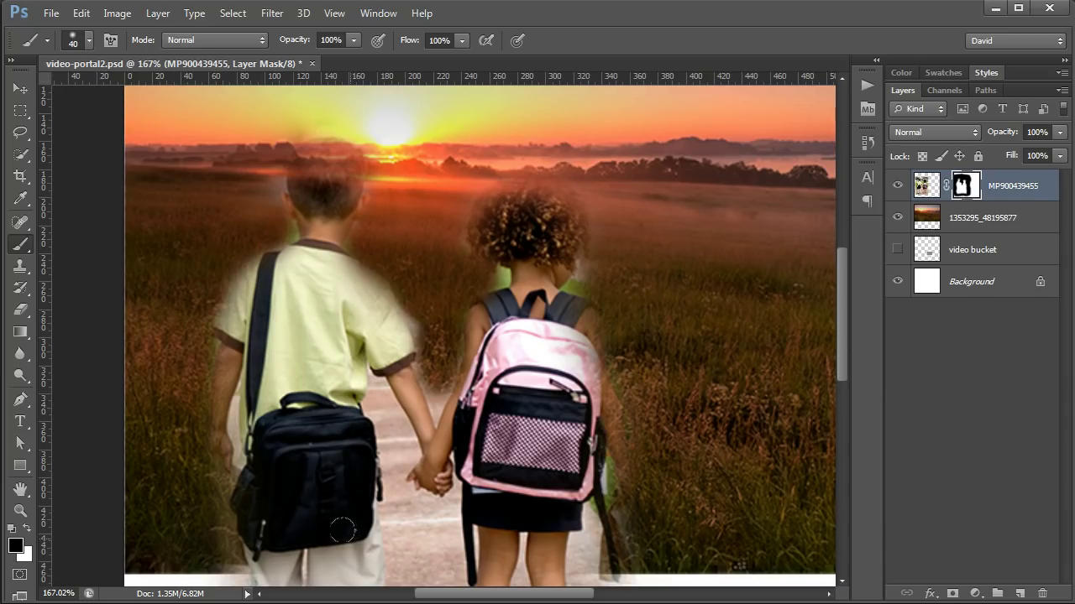
mouse_move(425, 415)
left_mouse_down()
mouse_move(438, 374)
mouse_move(420, 361)
mouse_move(428, 403)
mouse_move(414, 279)
left_mouse_up()
- Lower the brush opacity to 85% and brush the girl's right arm back in with white on the mask
left_click_drag(306, 43, 294, 47)
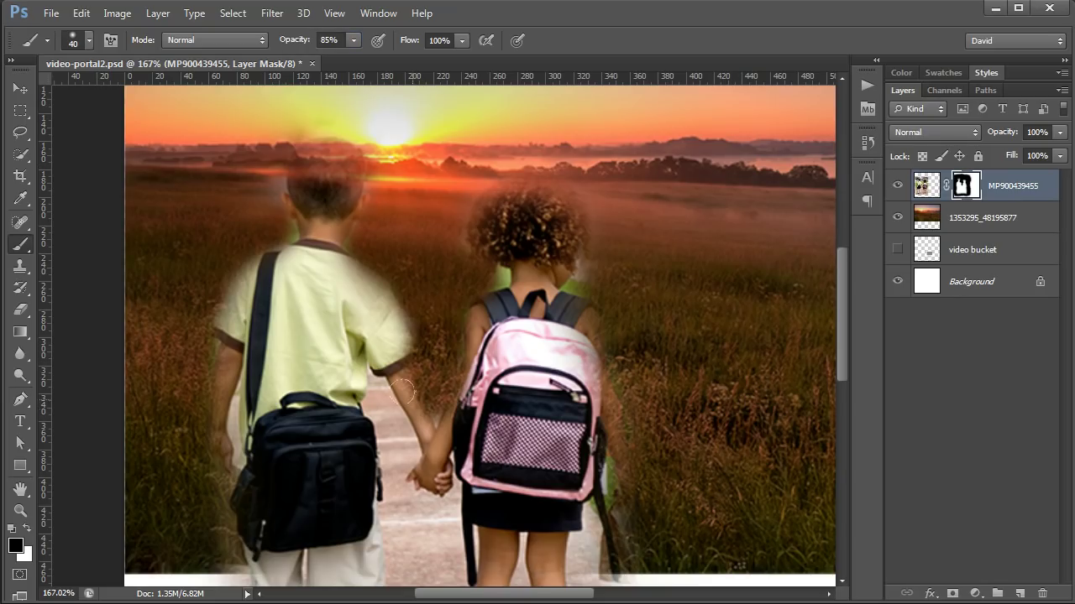
key("x")
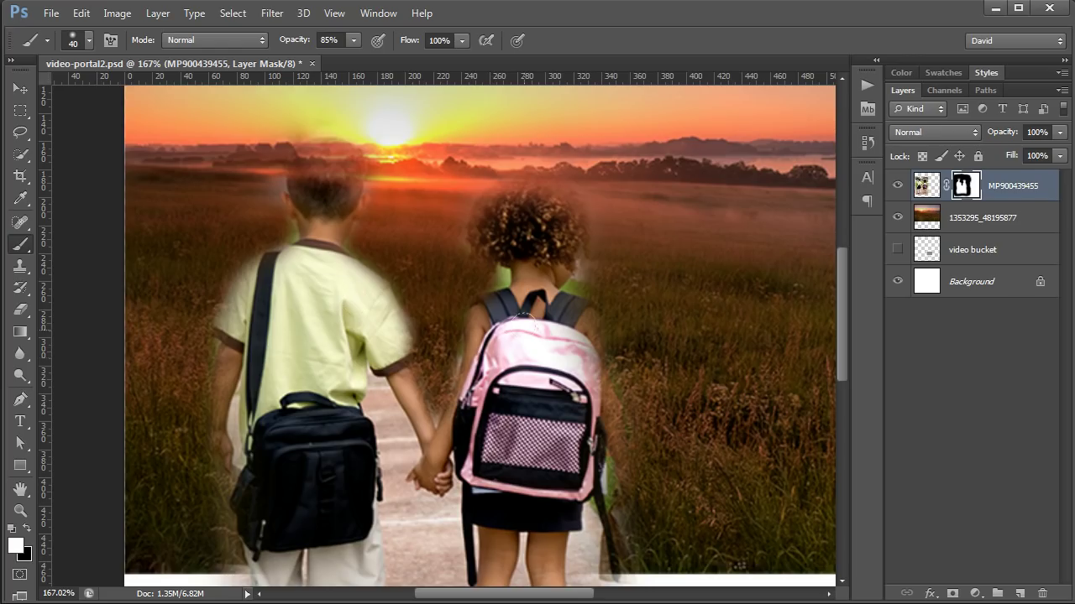
mouse_move(597, 393)
left_mouse_down()
mouse_move(586, 351)
mouse_move(597, 399)
mouse_move(598, 378)
mouse_move(628, 393)
left_mouse_up()
- Reduce the brush to 25 px, raise its hardness, and clean up the green fringe along the girl's right arm in black
left_click_drag(688, 474, 691, 480)
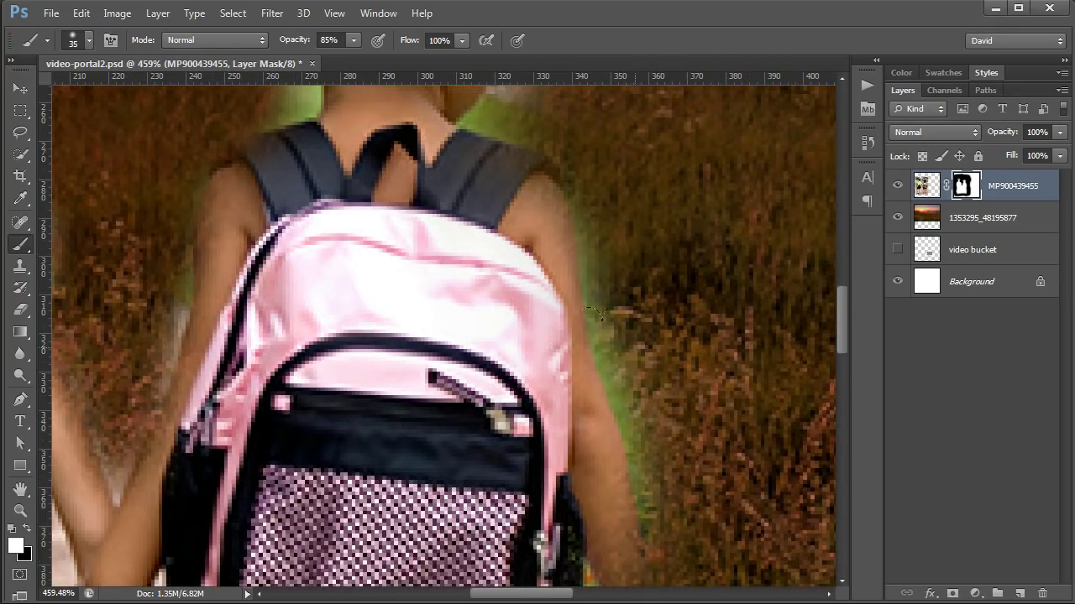
right_click(642, 152)
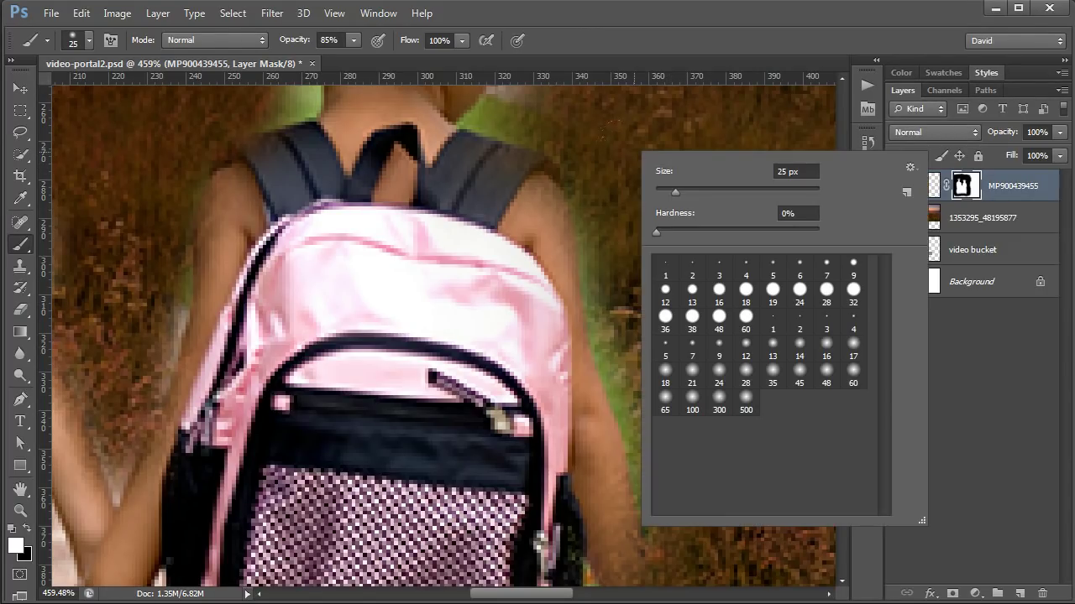
left_click_drag(675, 232, 705, 225)
left_click(687, 48)
mouse_move(642, 244)
left_mouse_down()
mouse_move(637, 214)
mouse_move(644, 273)
mouse_move(650, 252)
mouse_move(634, 287)
mouse_move(677, 460)
mouse_move(649, 533)
left_mouse_up()
key("x")
mouse_move(653, 193)
left_mouse_down()
mouse_move(640, 284)
mouse_move(661, 417)
left_mouse_up()
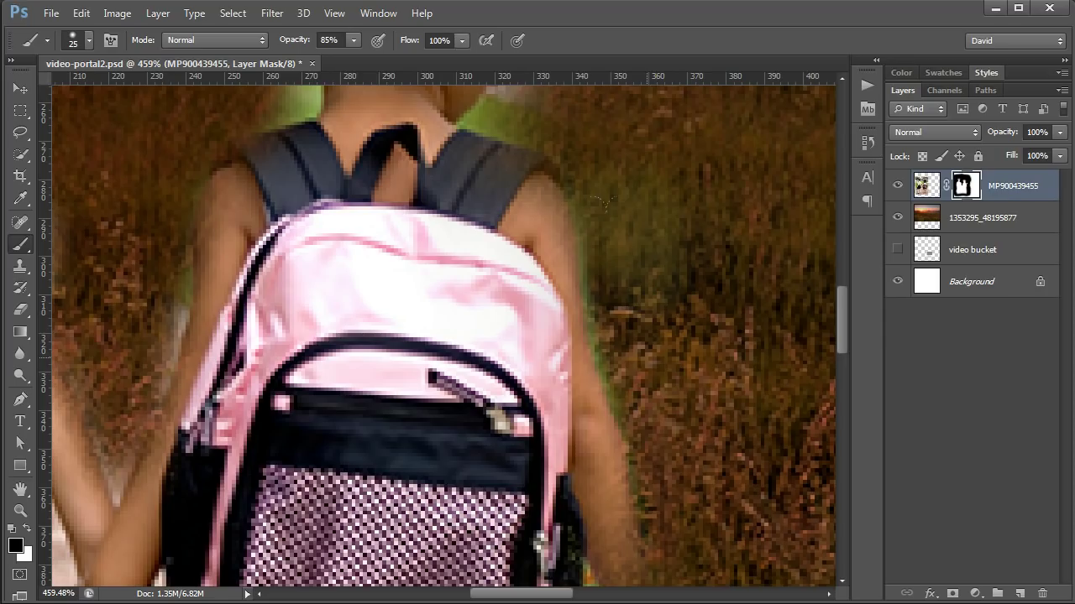
mouse_move(649, 252)
left_mouse_down()
mouse_move(631, 229)
mouse_move(654, 262)
left_mouse_up()
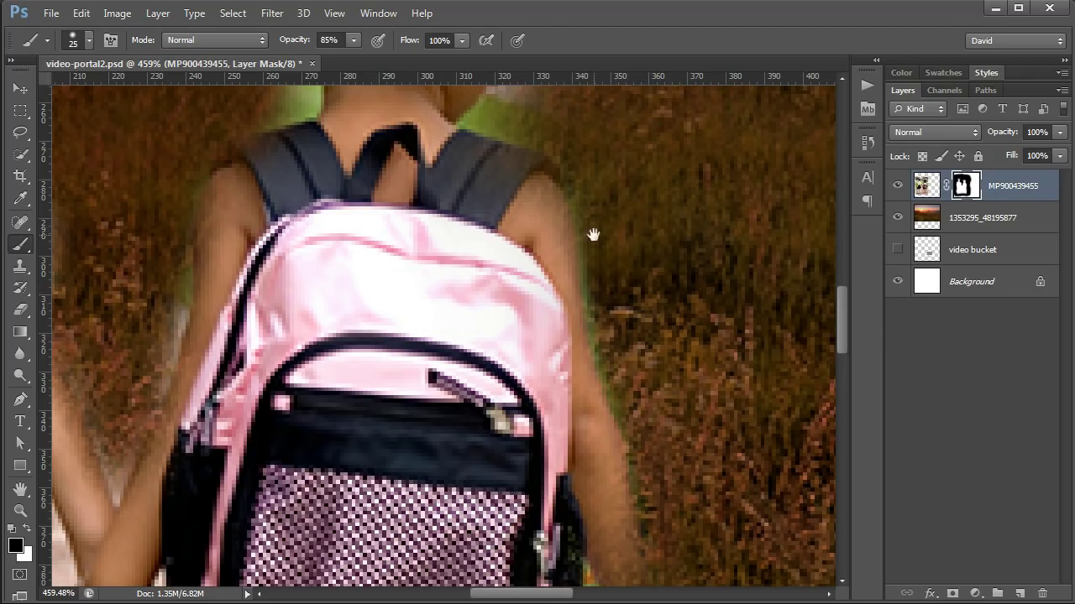
- Move the masked children down and left on the canvas, and shift the sunset photo slightly upward
key("ctrl+1")
key("v")
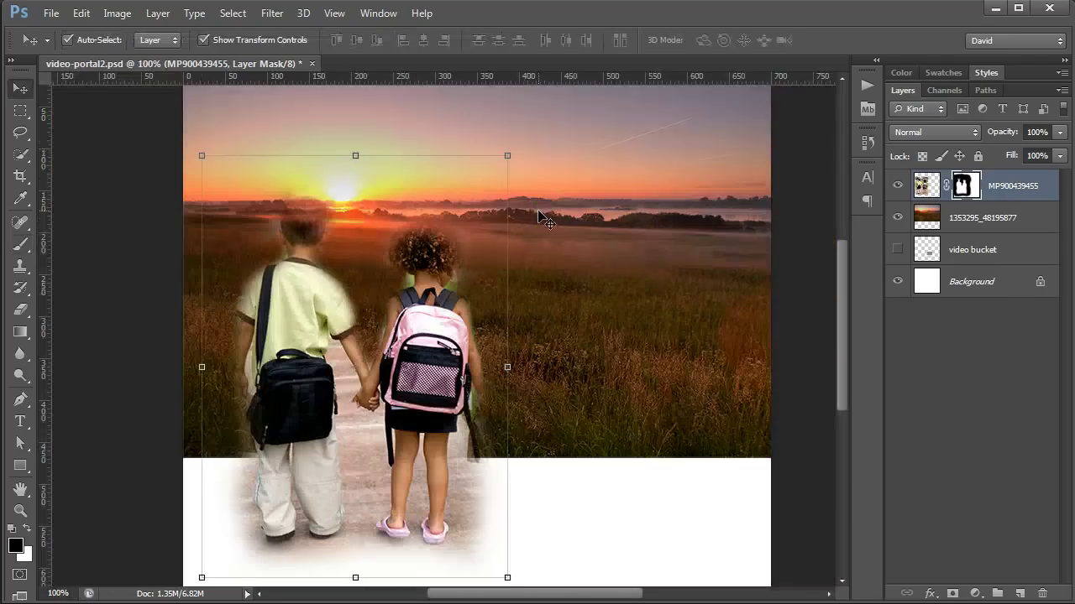
left_click_drag(426, 336, 408, 336)
left_click_drag(274, 236, 264, 270)
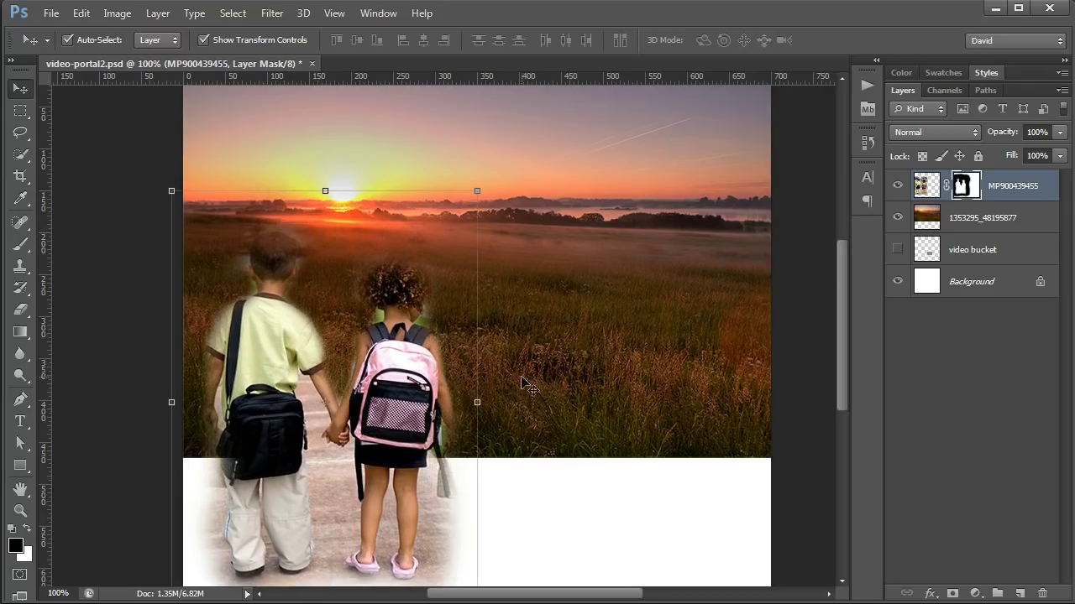
mouse_move(576, 425)
left_mouse_down()
mouse_move(565, 385)
mouse_move(580, 369)
mouse_move(568, 424)
left_mouse_up()
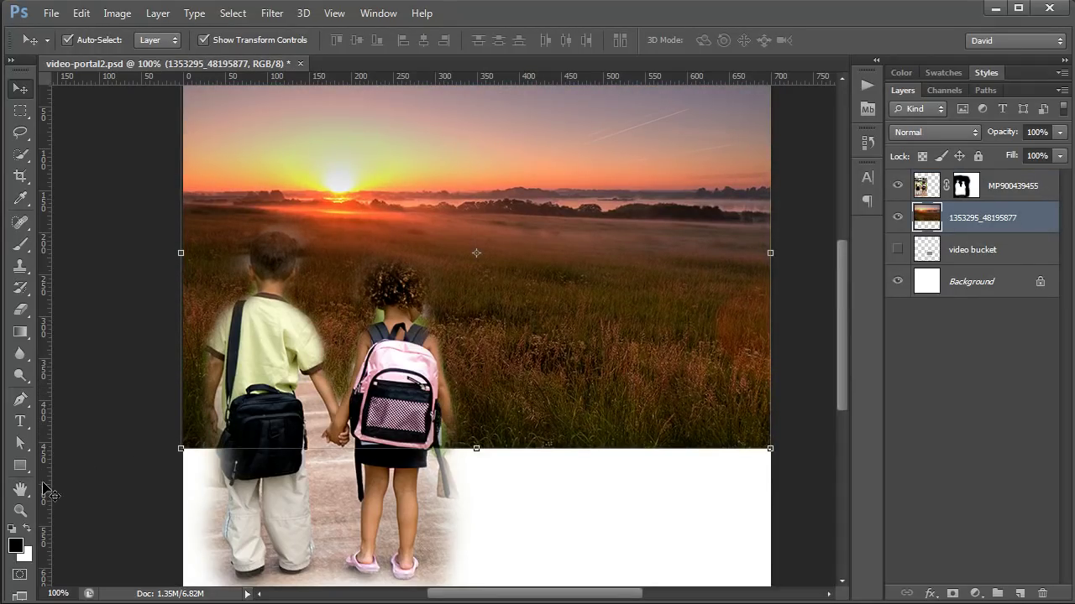
- Draw a rectangle about 727 by 222 px across the lower part of the canvas, beneath the children, and fill it white
left_click(20, 468)
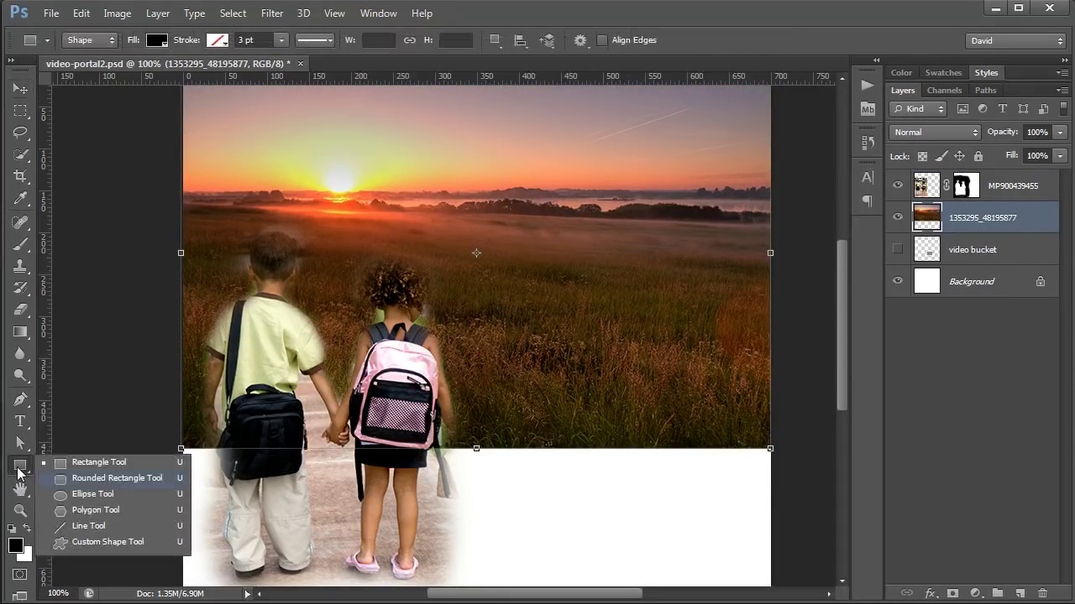
left_click(93, 462)
left_click_drag(163, 400, 773, 585)
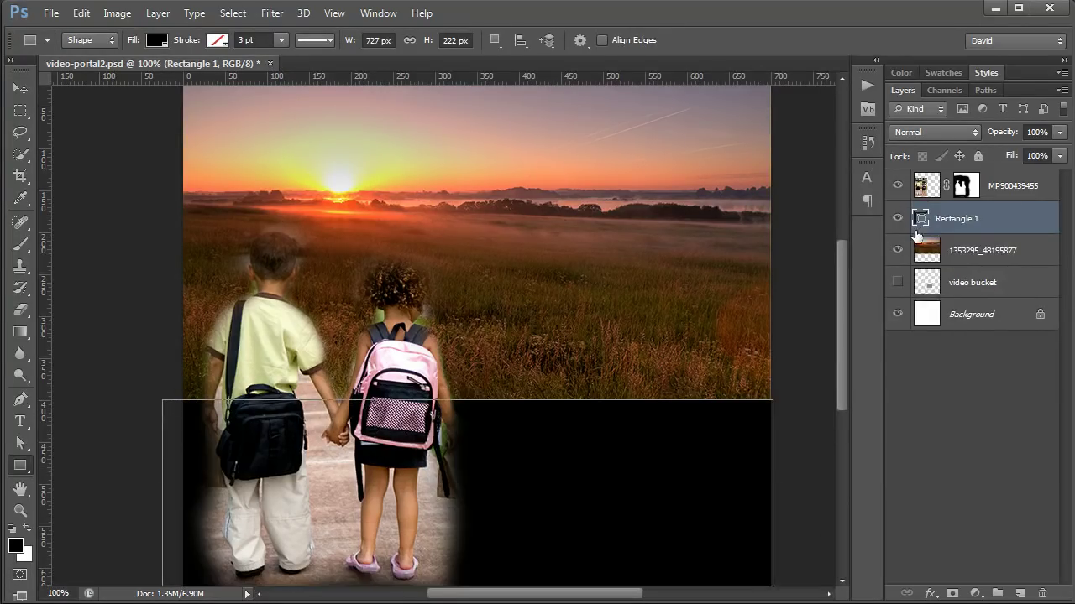
double_click(920, 220)
left_click_drag(892, 336, 783, 218)
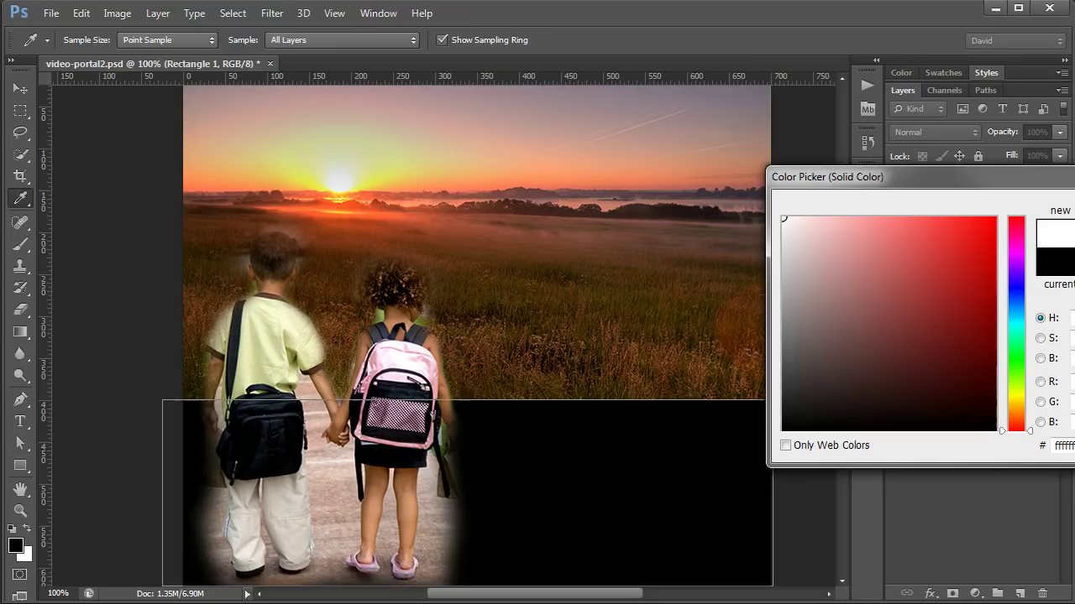
key("Return")
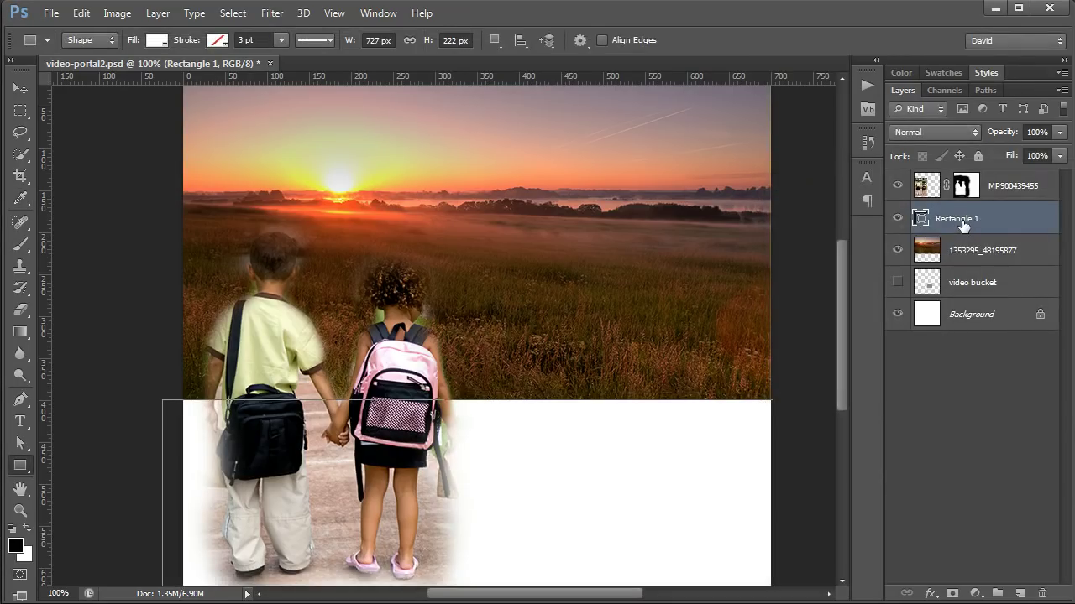
- Shift the white rectangle slightly up and right, and stretch its upper edge upward over more of the field
left_click(28, 94)
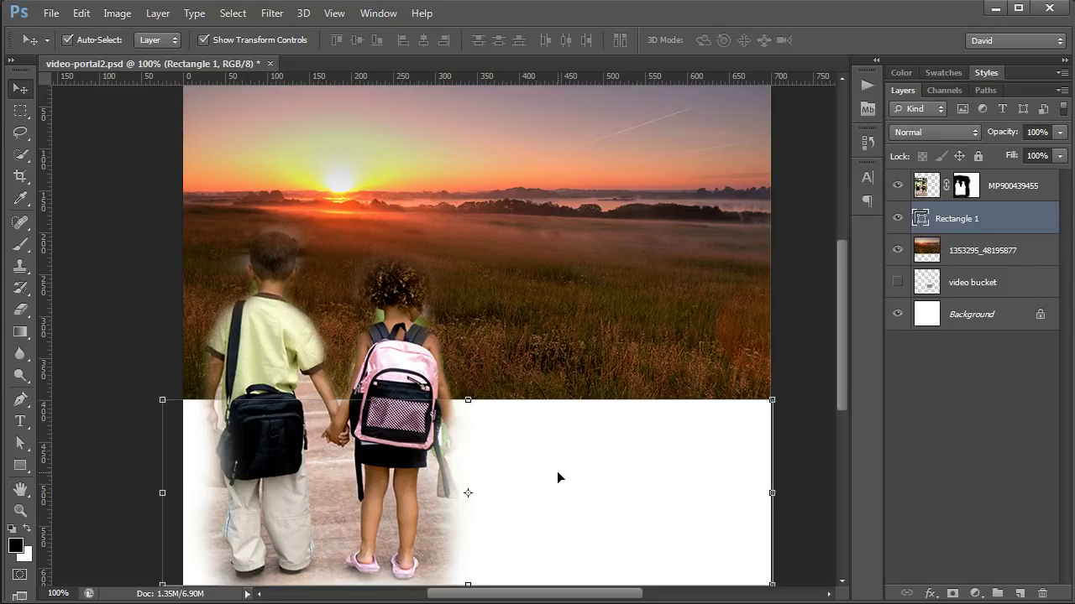
mouse_move(556, 475)
left_mouse_down()
mouse_move(568, 454)
mouse_move(565, 467)
left_mouse_up()
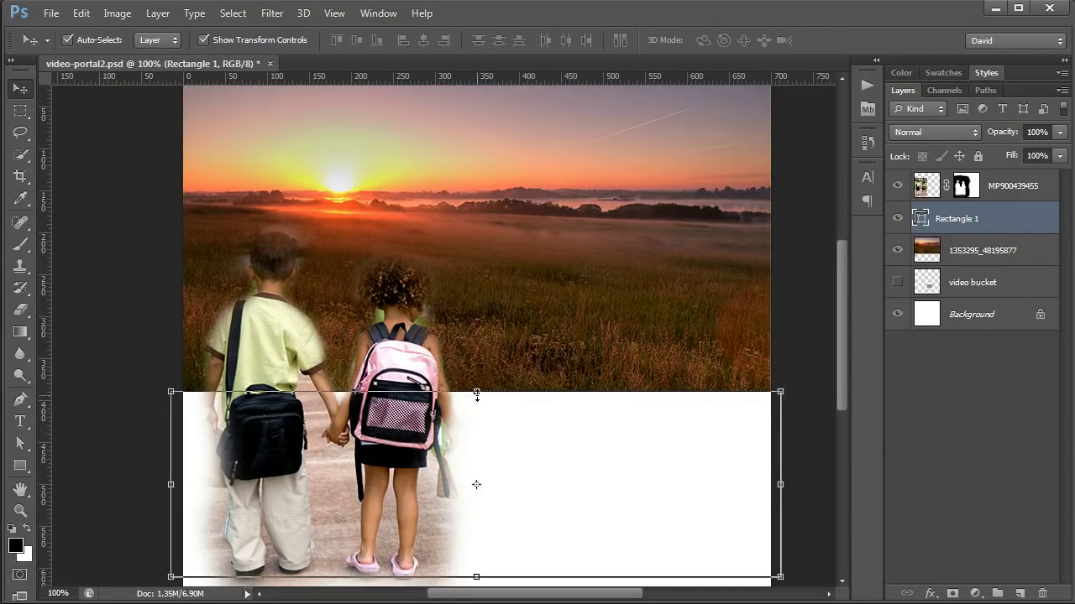
left_click_drag(476, 392, 476, 371)
key("Return")
- Move the sunset photo down behind the white rectangle, and nudge the masked children slightly down and left
left_click(426, 405)
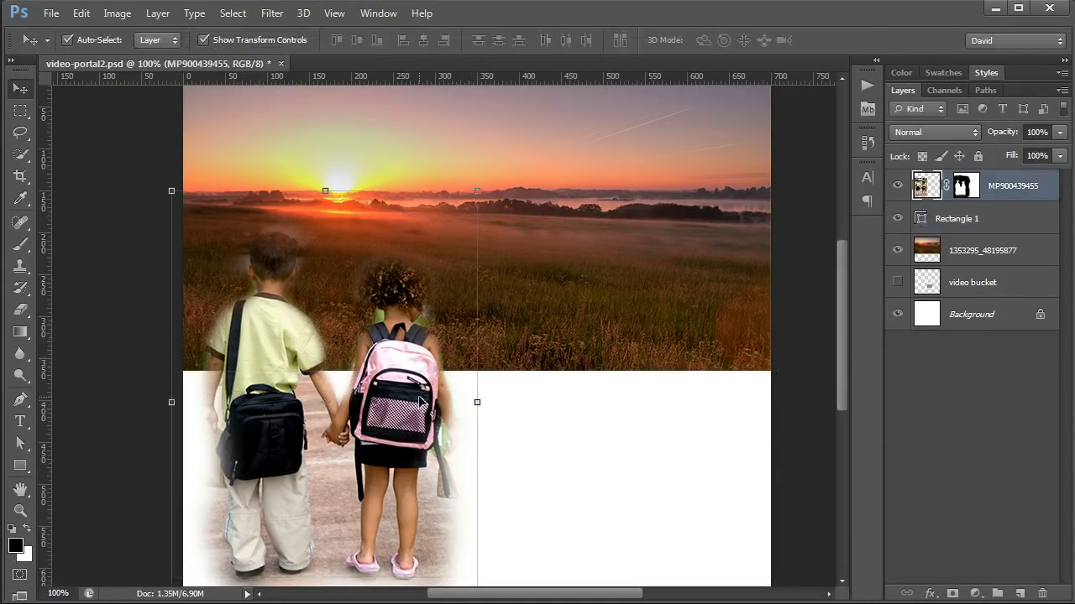
left_click_drag(626, 249, 629, 283)
left_click(596, 523)
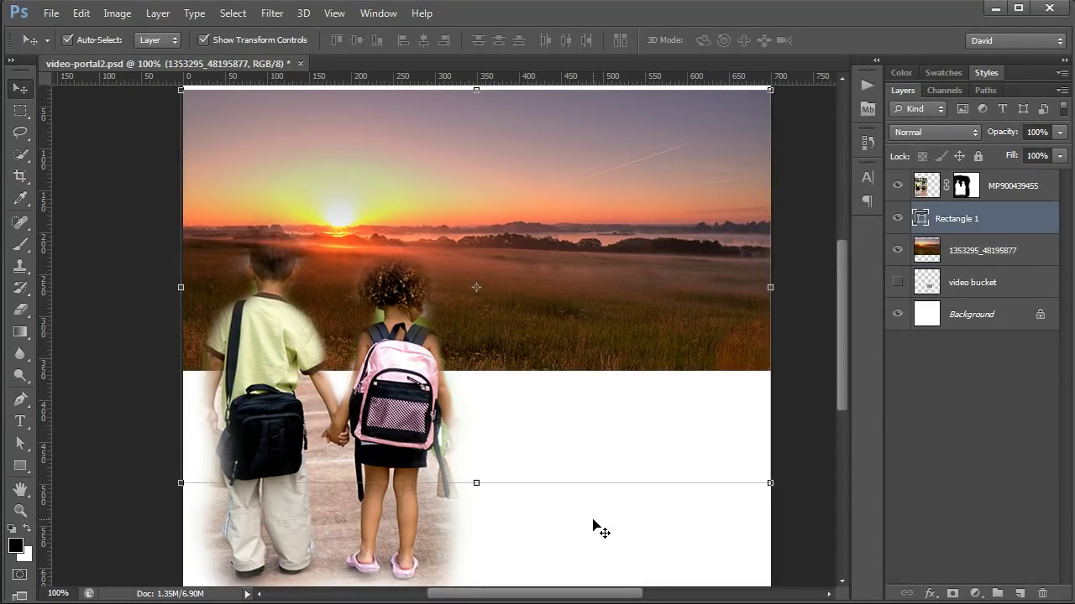
mouse_move(400, 444)
left_mouse_down()
mouse_move(391, 425)
mouse_move(393, 452)
left_mouse_up()
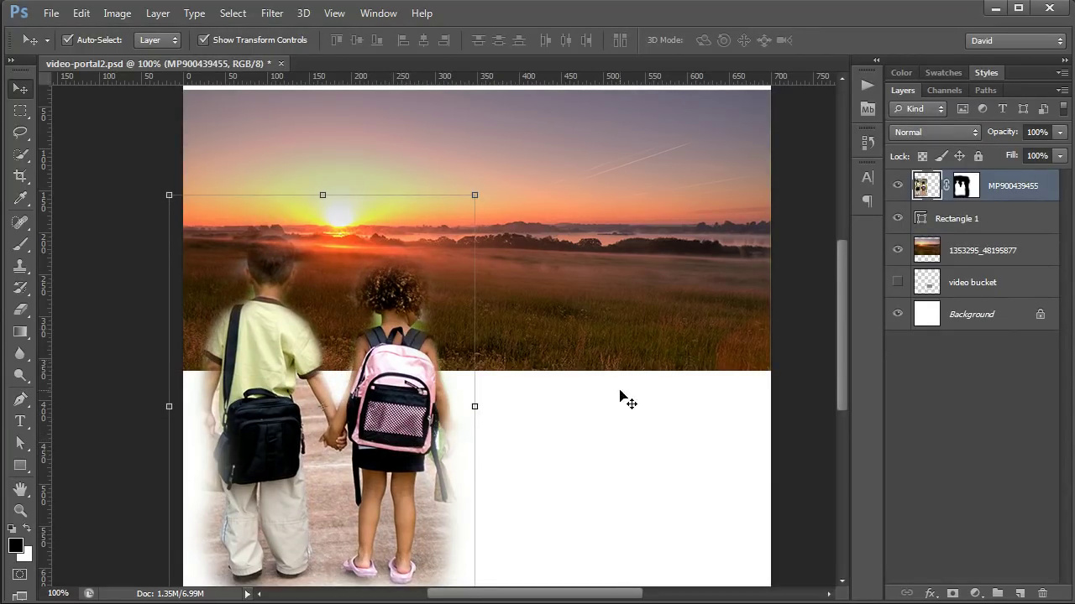
- Show the video bucket layer, bring it to the top of the layer stack, and place it over the sunset beside the children
left_click(897, 283)
left_click_drag(961, 284, 960, 181)
left_click_drag(588, 463, 664, 246)
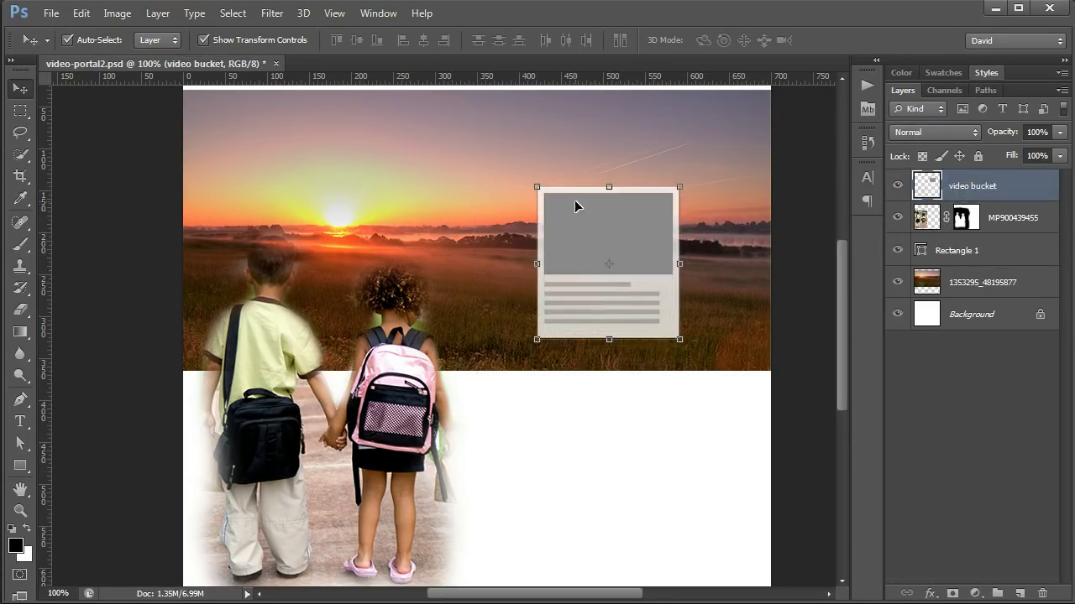
- Scale the video bucket down and duplicate it into a grid of two columns and three rows beside the children
left_click_drag(541, 189, 588, 160)
key("Return")
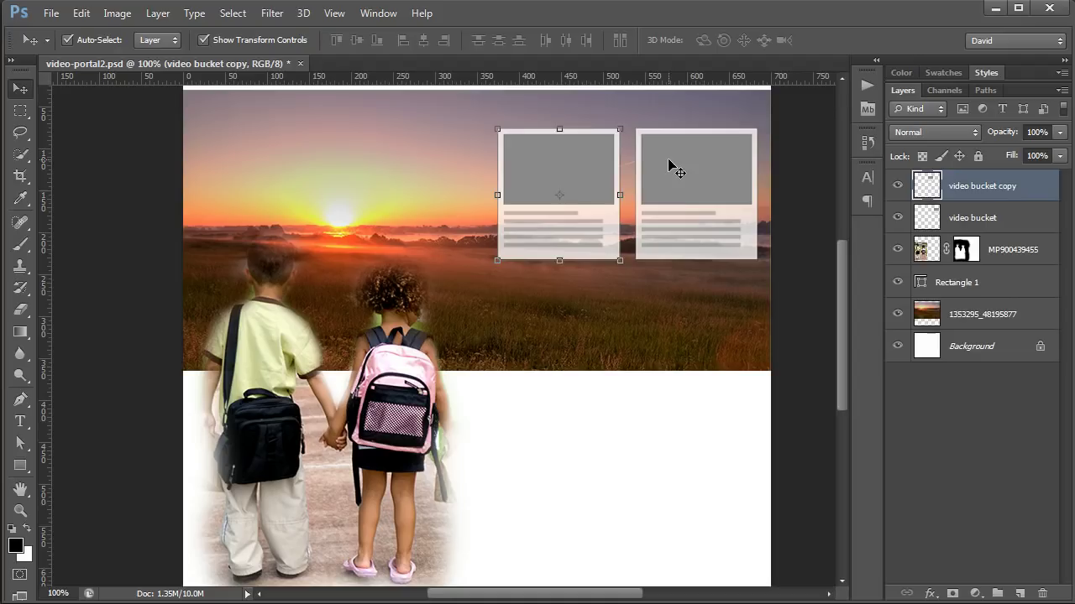
left_click(678, 198, "shift")
left_click_drag(714, 173, 712, 323, "alt")
left_click_drag(624, 438, 718, 473, "alt")
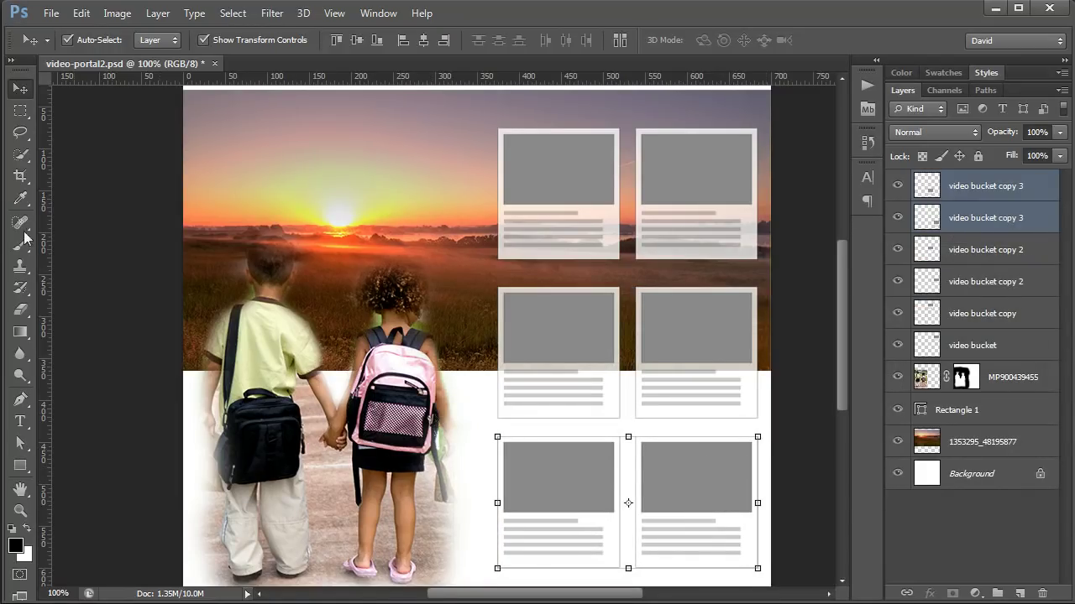
left_click(104, 200)
- Draw a black rectangle across the sky above the children, extending past the canvas's left edge
left_click(17, 465)
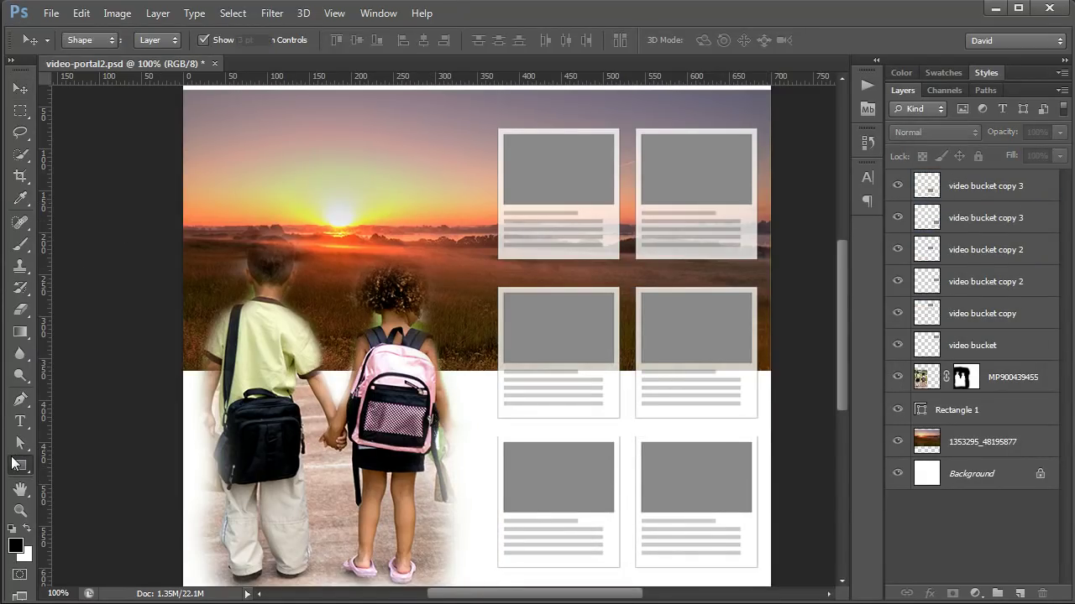
left_click(98, 461)
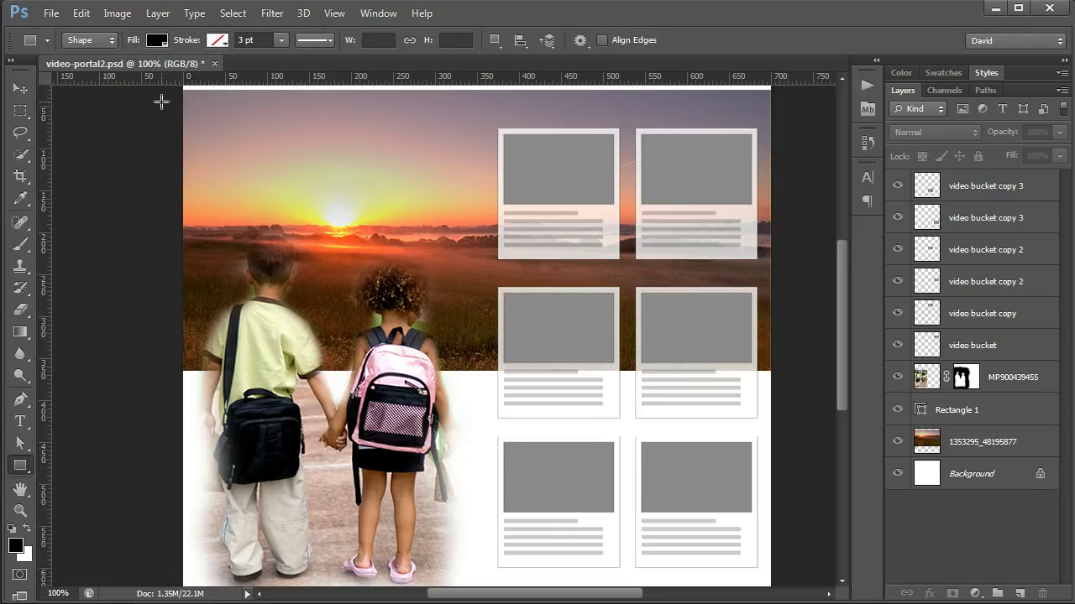
mouse_move(160, 99)
left_mouse_down()
mouse_move(285, 159)
mouse_move(406, 172)
left_mouse_up()
key("v")
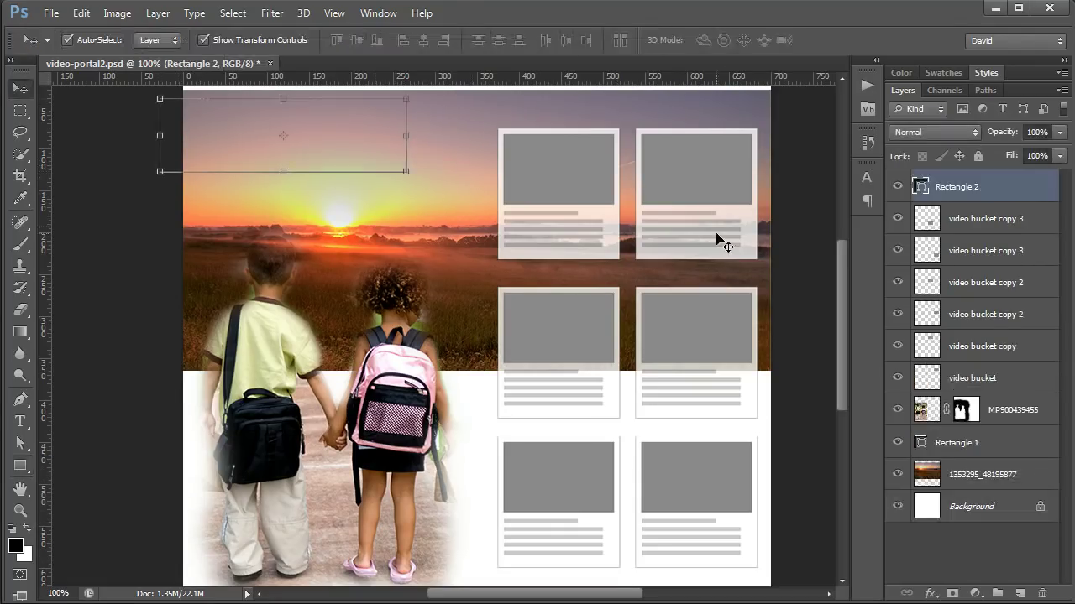
key("t")
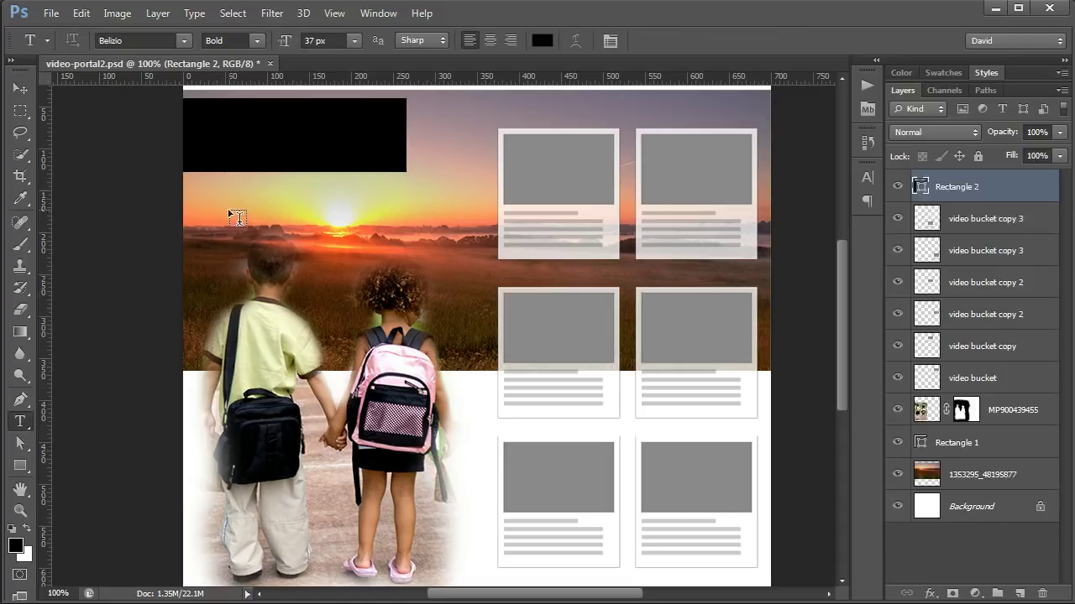
left_click(229, 207)
type("HEADING")
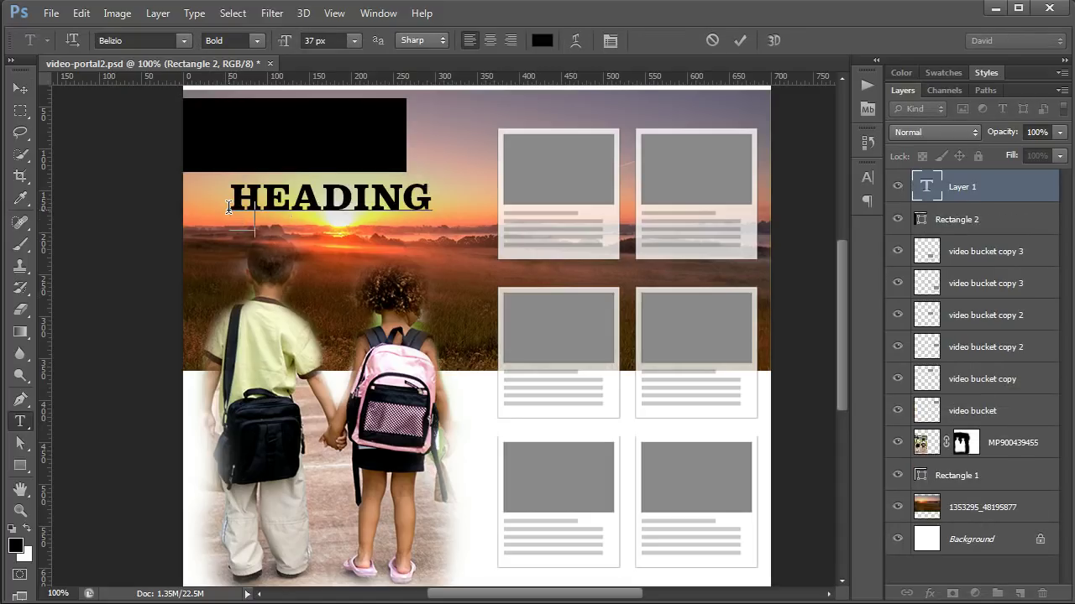
key("Return")
type("SUBHEADING")
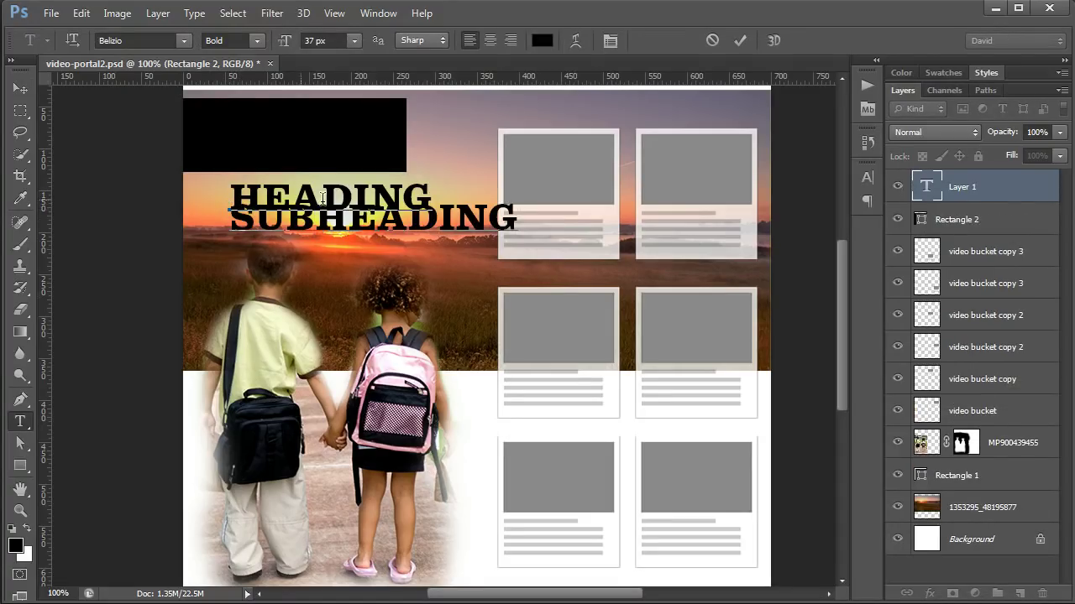
left_click_drag(510, 209, 229, 219)
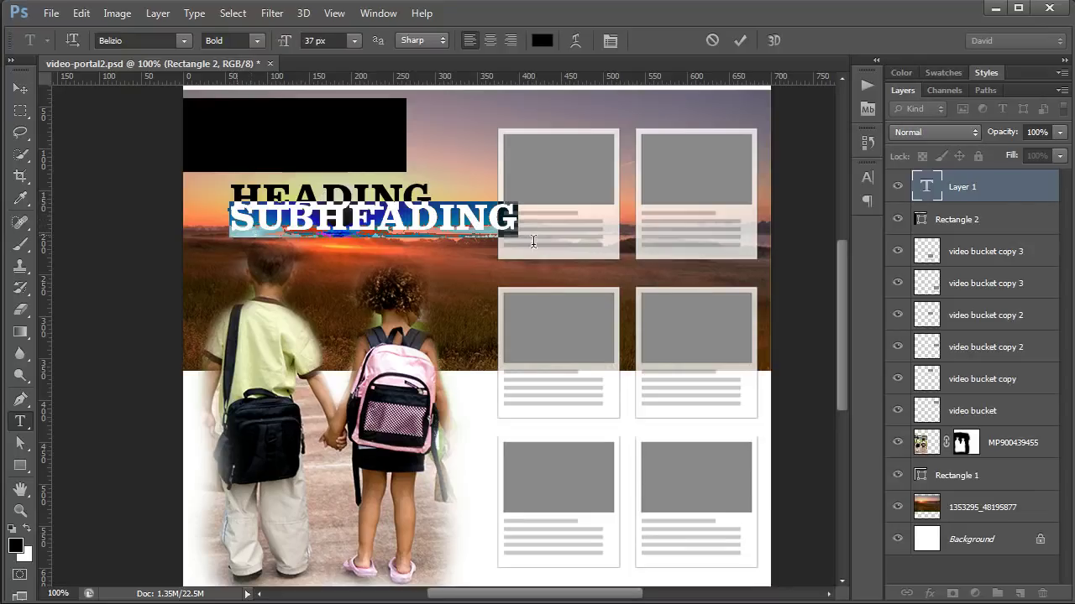
left_click(891, 180)
- Open the character settings and replace the hidden two-line text with the word "heading" just below the black rectangle
left_click(873, 175)
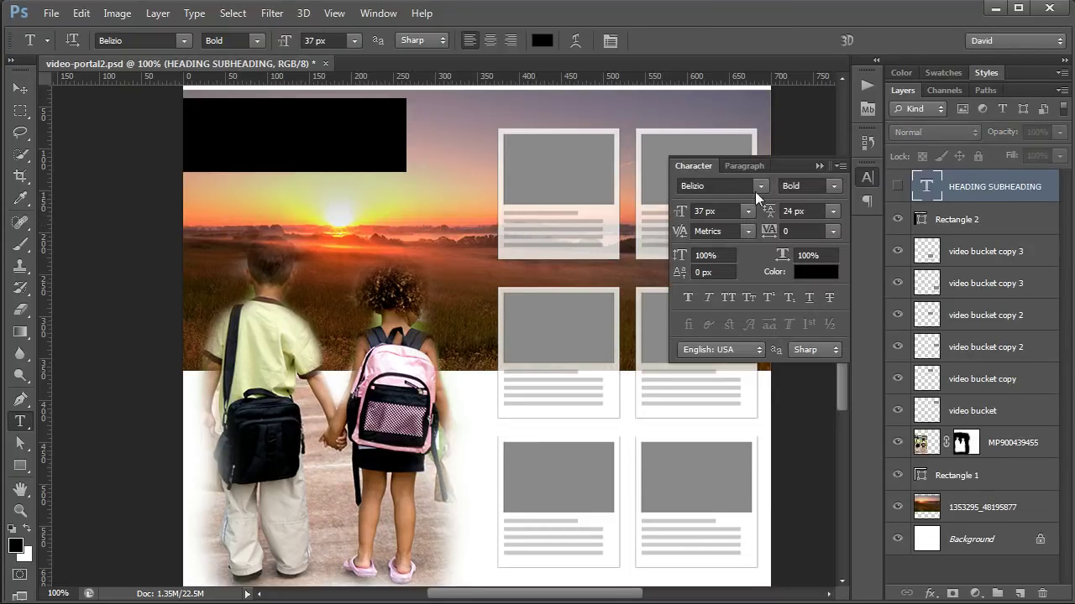
left_click(347, 117)
left_click(24, 88)
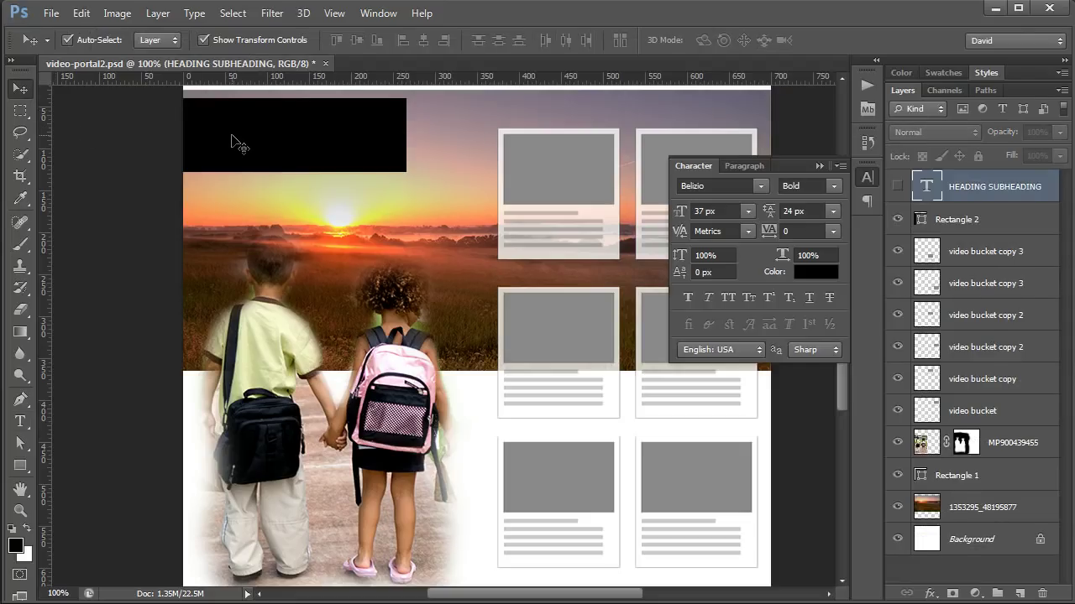
key("t")
left_click(230, 206)
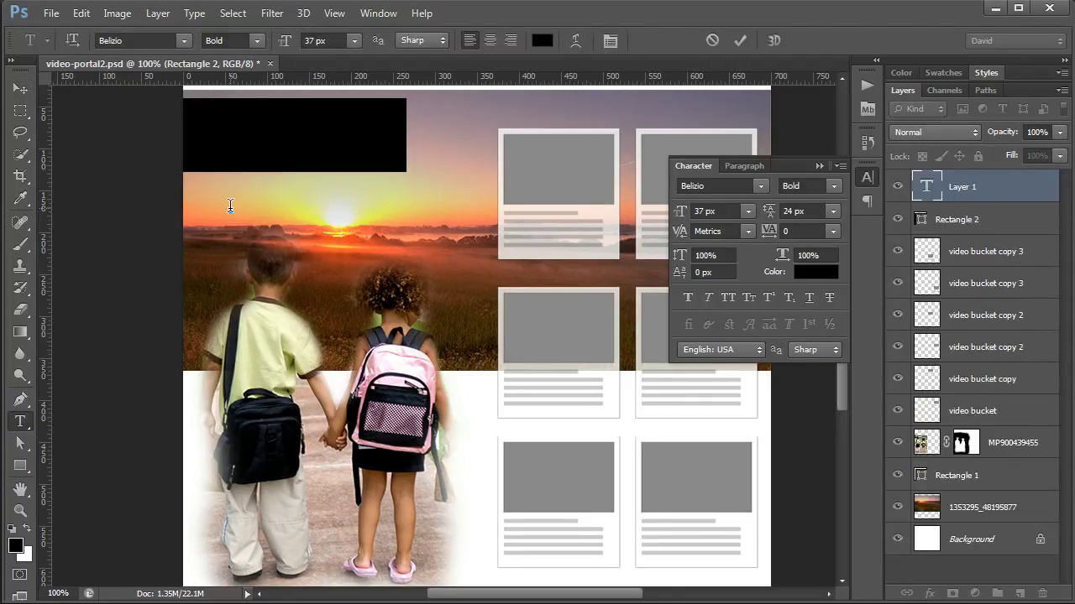
type("heading")
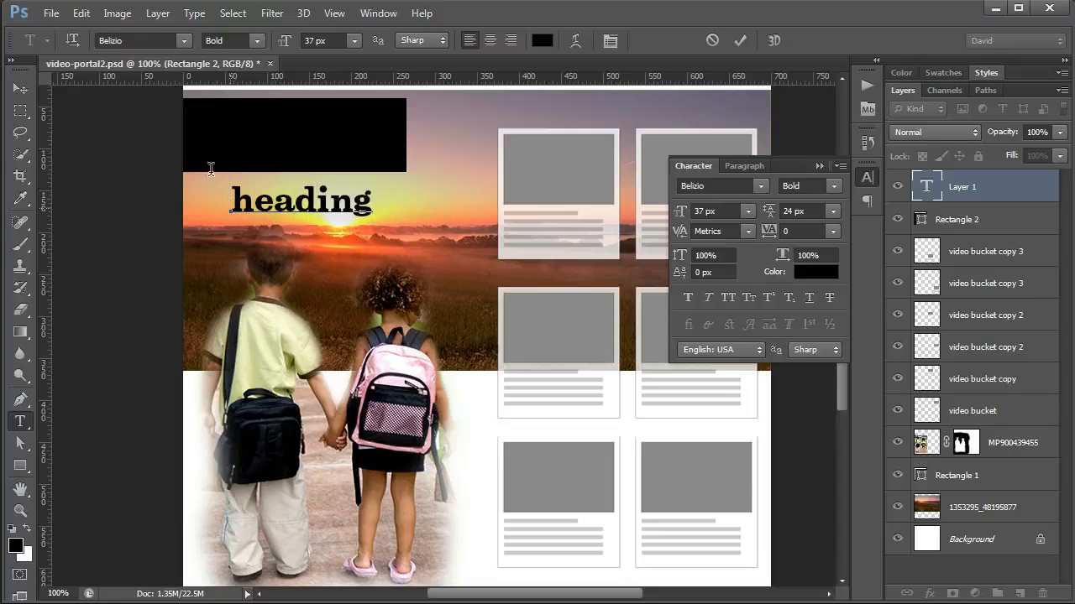
- Set the heading text color to white, position it inside the black rectangle, and deselect it
left_click(20, 88)
left_click(824, 272)
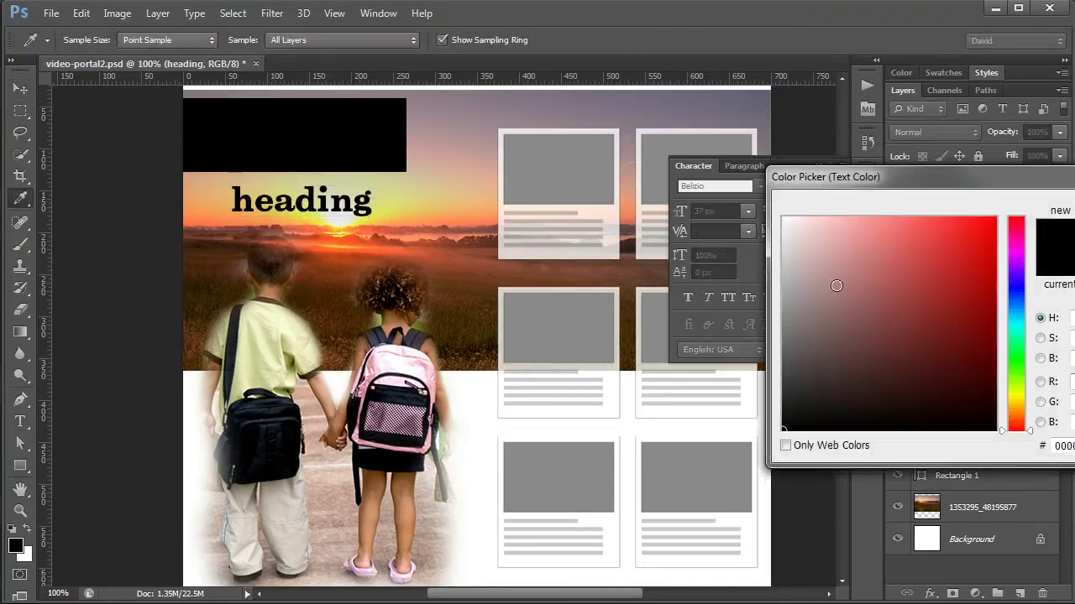
left_click_drag(837, 283, 786, 219)
key("Return")
left_click_drag(351, 207, 334, 147)
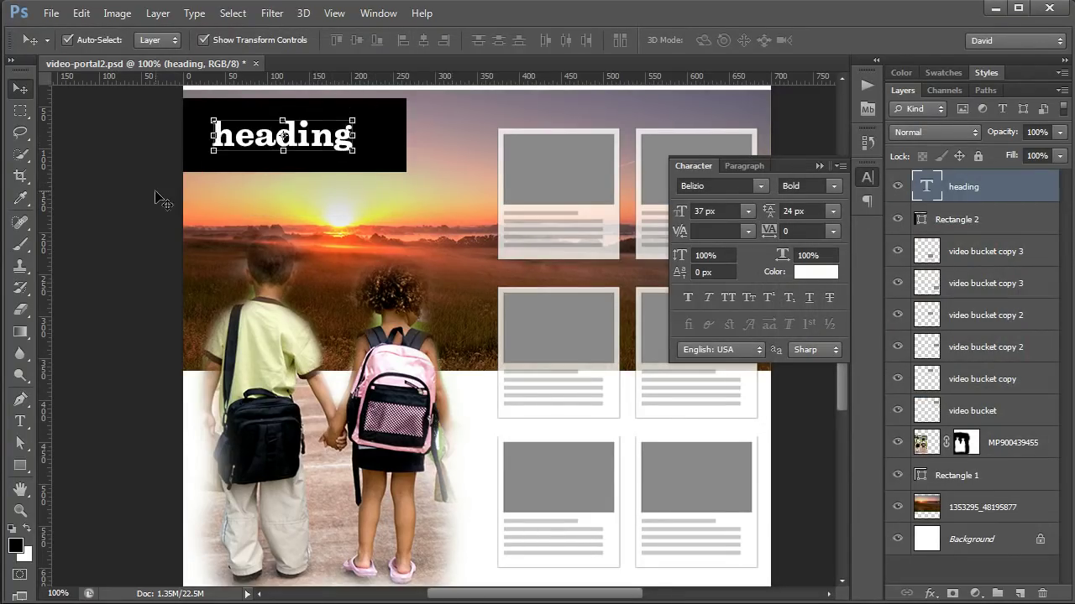
left_click(127, 186)
left_click_drag(190, 199, 192, 200)
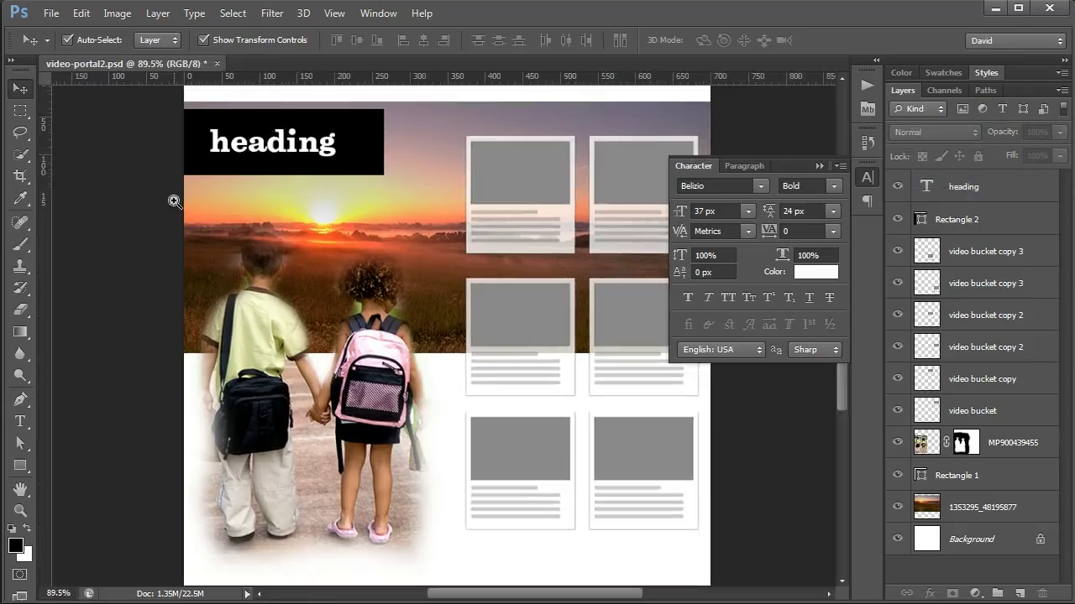